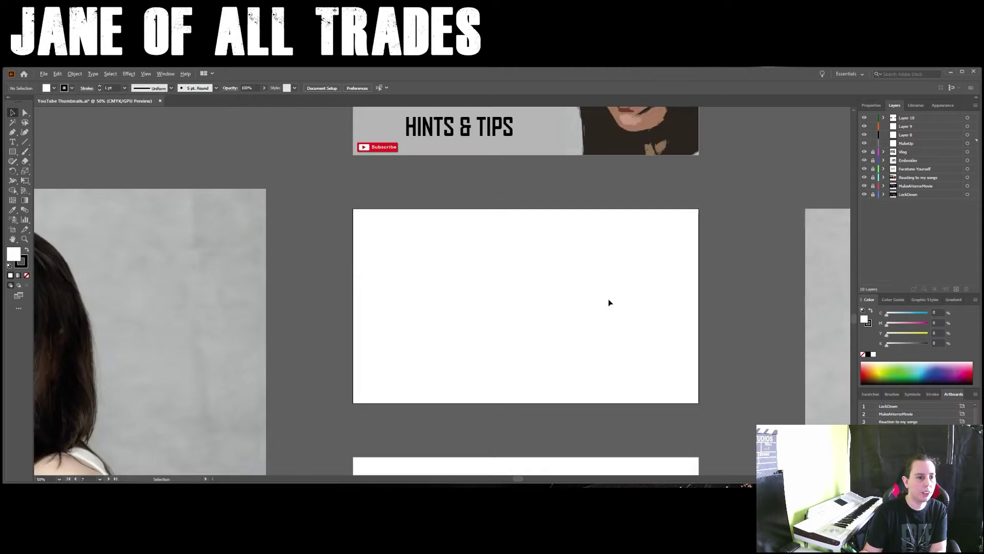
# - Scale the portrait with make-up to about 1945 × 1297 px and position it over the blank artboard below the vlog thumbnail
pyautogui.keyDown('alt'); pyautogui.scroll(-1, 609, 303); pyautogui.keyUp('alt')
pyautogui.keyDown('alt'); pyautogui.scroll(-1, 609, 302); pyautogui.keyUp('alt')
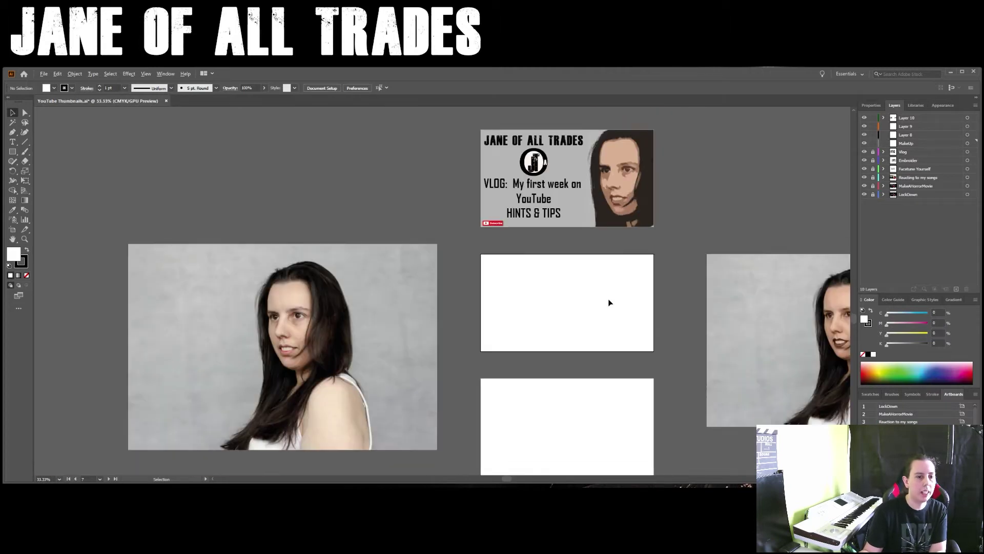
pyautogui.moveTo(675, 341); pyautogui.dragTo(594, 298)
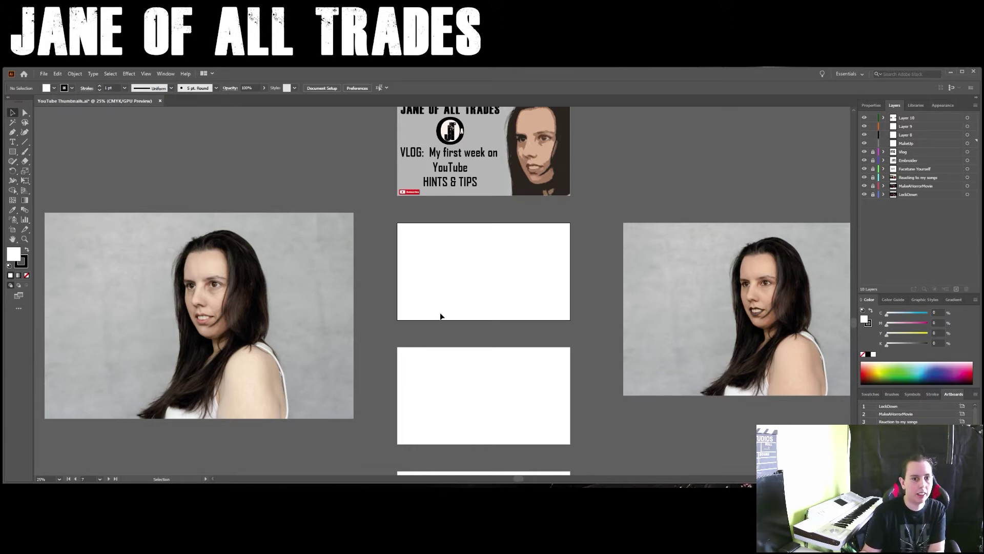
pyautogui.click(705, 391)
pyautogui.moveTo(725, 334); pyautogui.dragTo(624, 366)
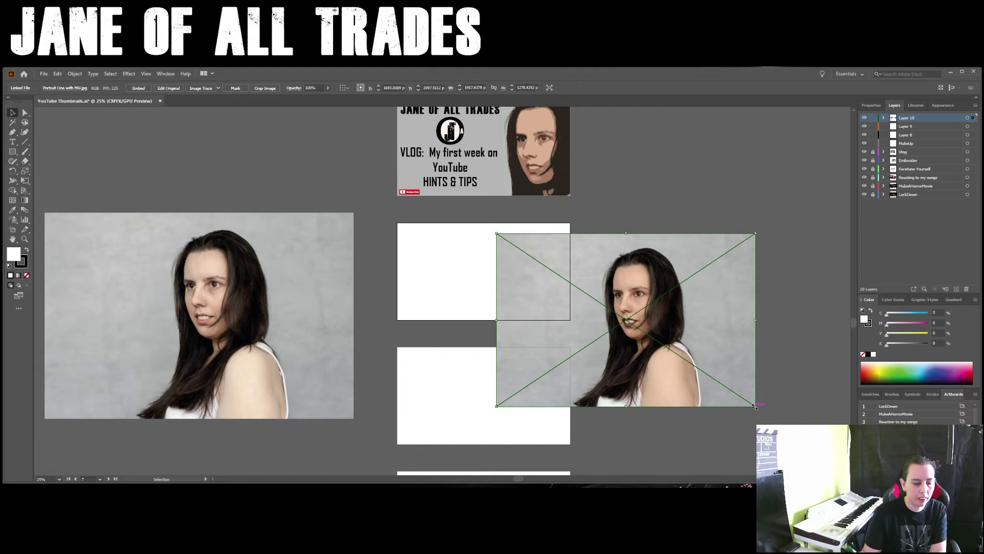
pyautogui.press('shift')
pyautogui.moveTo(755, 406); pyautogui.dragTo(650, 344)
pyautogui.moveTo(628, 307); pyautogui.dragTo(708, 444)
pyautogui.moveTo(677, 320); pyautogui.dragTo(627, 321)
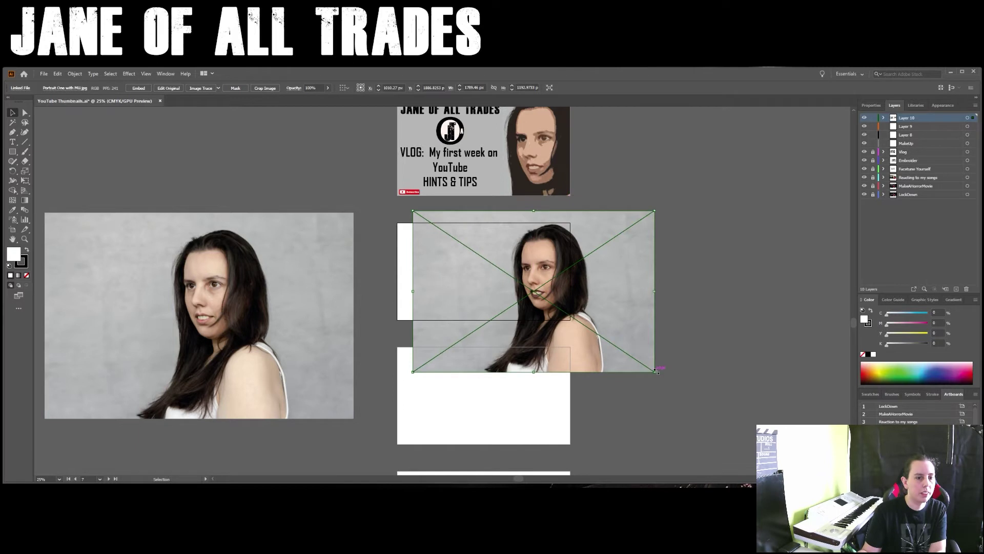
pyautogui.moveTo(656, 369); pyautogui.dragTo(675, 386)
pyautogui.moveTo(649, 351); pyautogui.dragTo(644, 336)
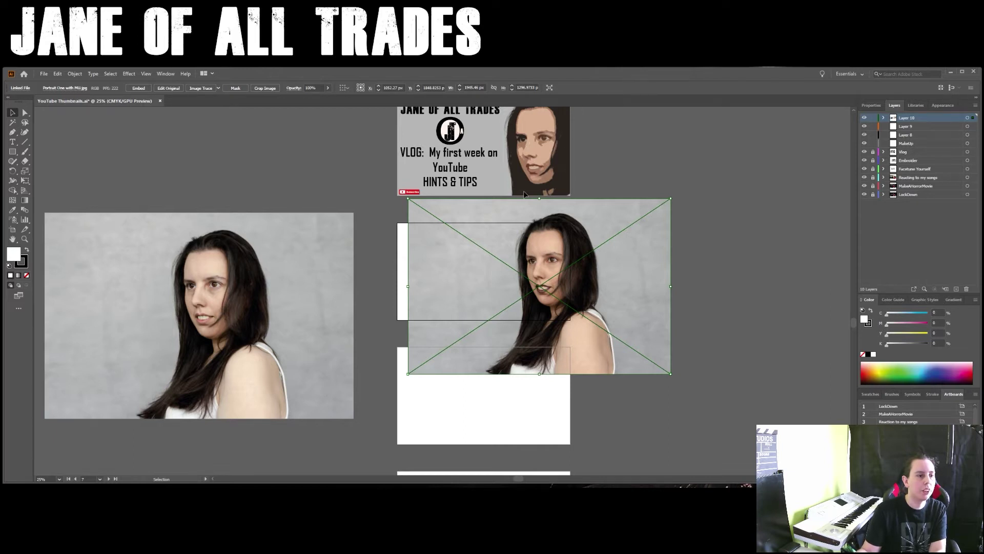
# - Scale the portrait without make-up to match the other portrait, about 1945 × 1297 px, and align it beside that photo
pyautogui.click(325, 354)
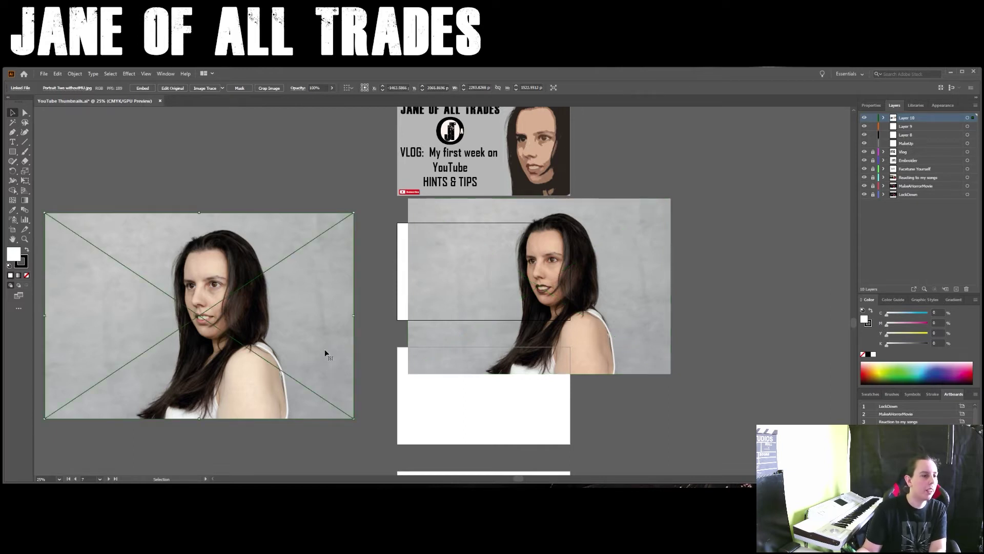
pyautogui.moveTo(325, 353); pyautogui.dragTo(395, 325)
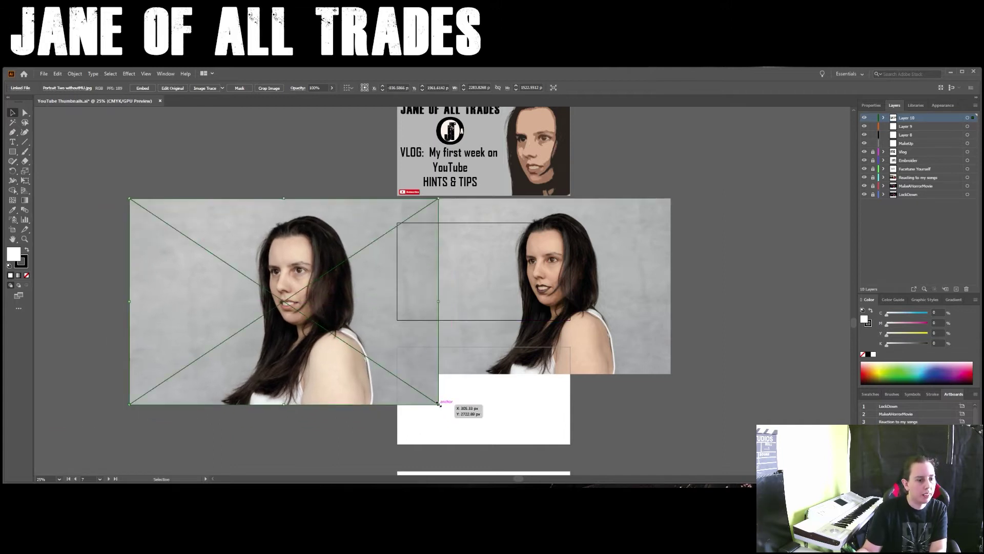
pyautogui.moveTo(436, 404); pyautogui.dragTo(399, 376)
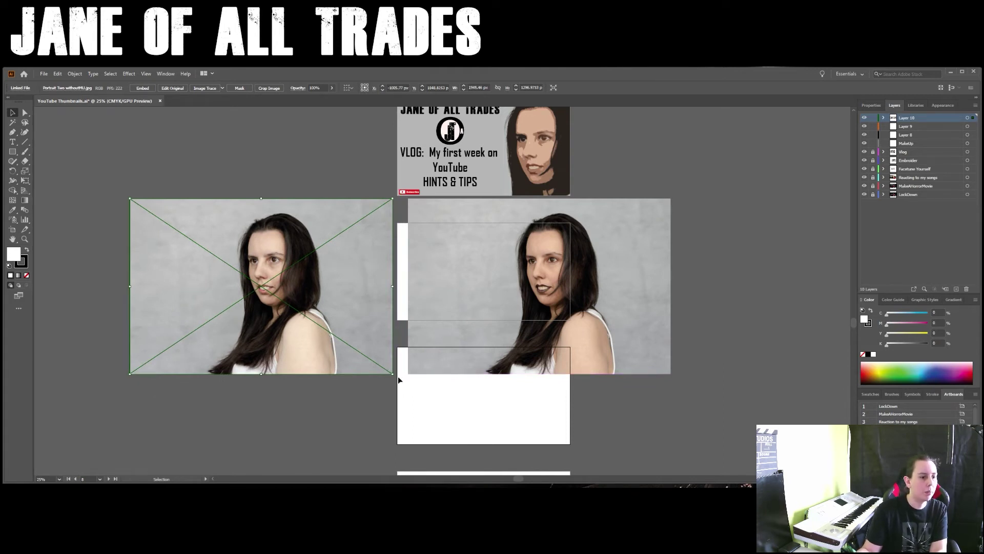
pyautogui.moveTo(364, 325)
pyautogui.mouseDown()
pyautogui.moveTo(459, 337)
pyautogui.moveTo(455, 327)
pyautogui.moveTo(366, 306)
pyautogui.mouseUp()
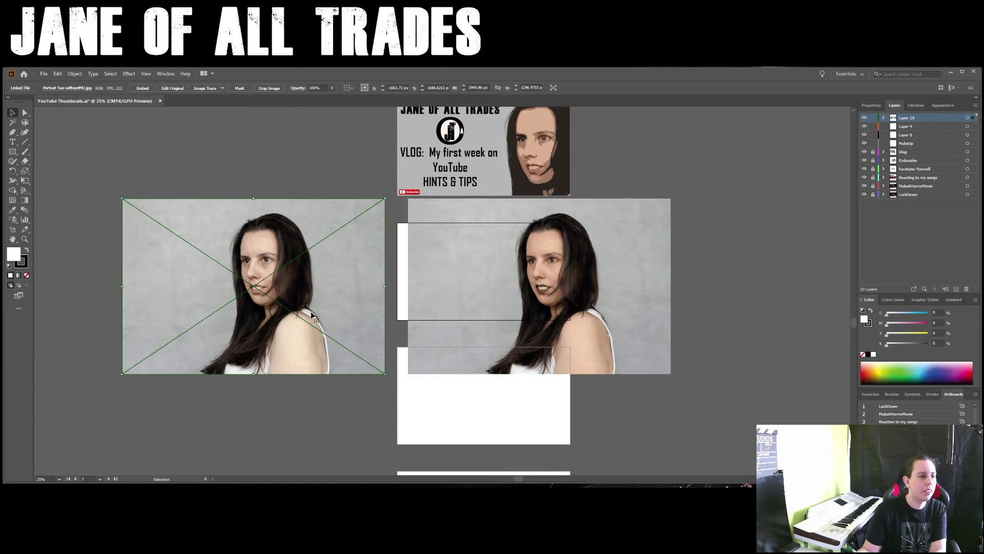
pyautogui.moveTo(340, 293)
pyautogui.mouseDown()
pyautogui.moveTo(508, 290)
pyautogui.moveTo(348, 291)
pyautogui.mouseUp()
# - Reflect the portrait without make-up across the vertical axis and move it so its edge overlaps the make-up portrait
pyautogui.rightClick(343, 278)
pyautogui.moveTo(395, 335)
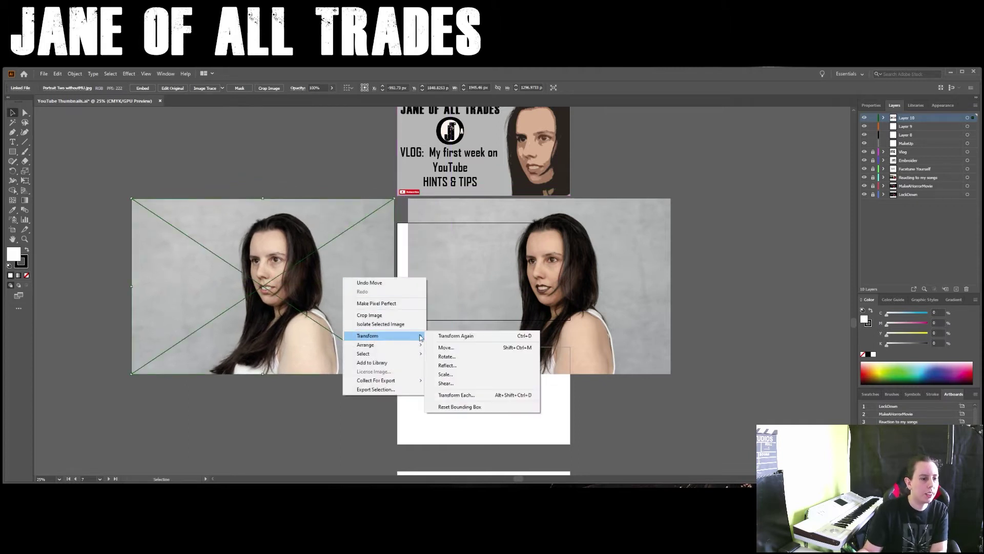
pyautogui.click(465, 364)
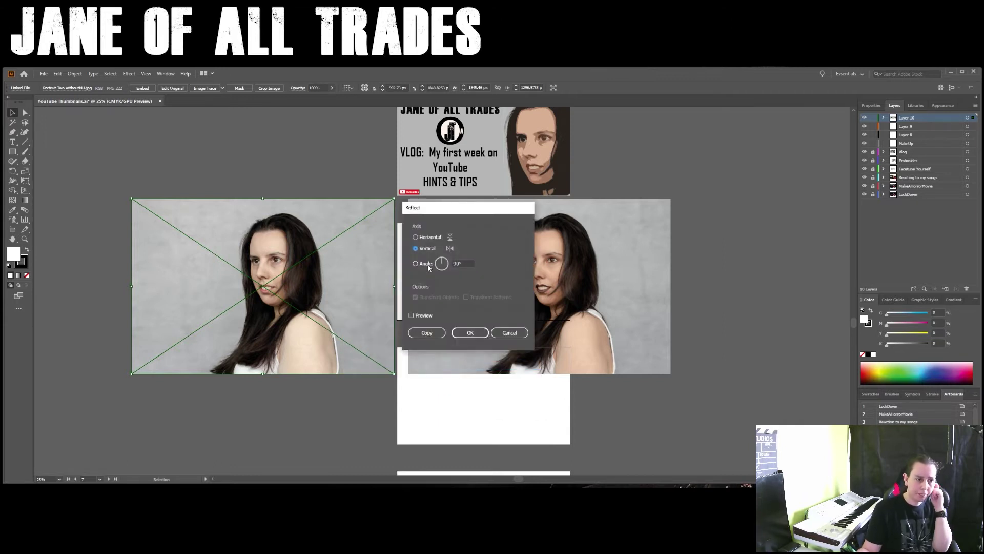
pyautogui.click(413, 318)
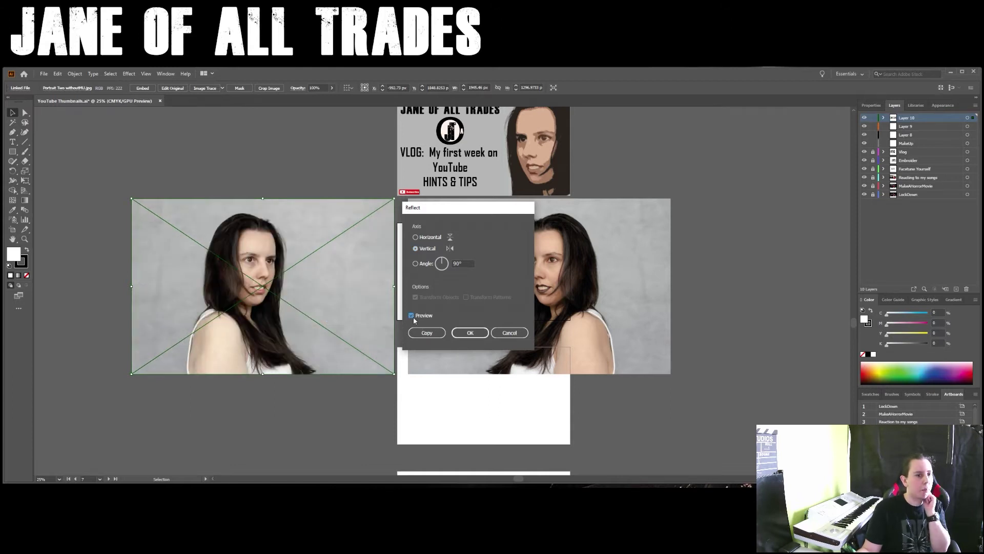
pyautogui.click(469, 333)
pyautogui.moveTo(352, 310); pyautogui.dragTo(407, 309)
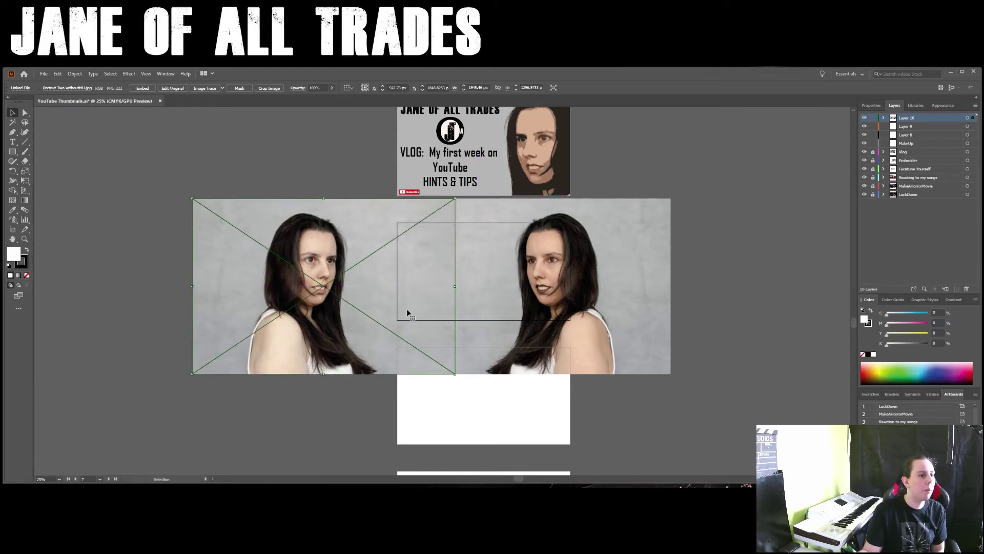
pyautogui.keyDown('shift'); pyautogui.click(477, 213); pyautogui.keyUp('shift')
pyautogui.keyDown('shift'); pyautogui.click(526, 324); pyautogui.keyUp('shift')
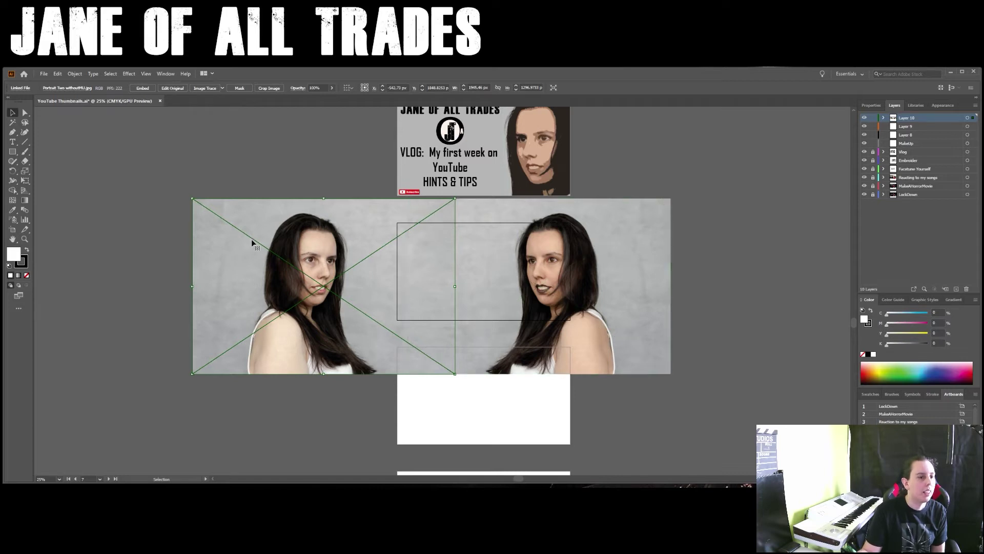
# - Apply a Feather effect with a 100 px radius to the portrait without make-up
pyautogui.click(129, 74)
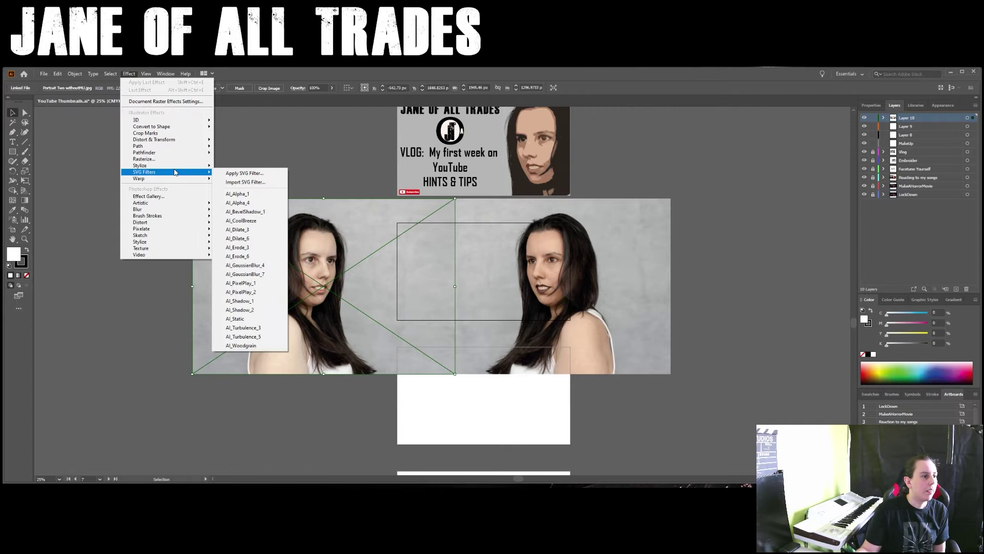
pyautogui.moveTo(176, 165)
pyautogui.click(240, 168)
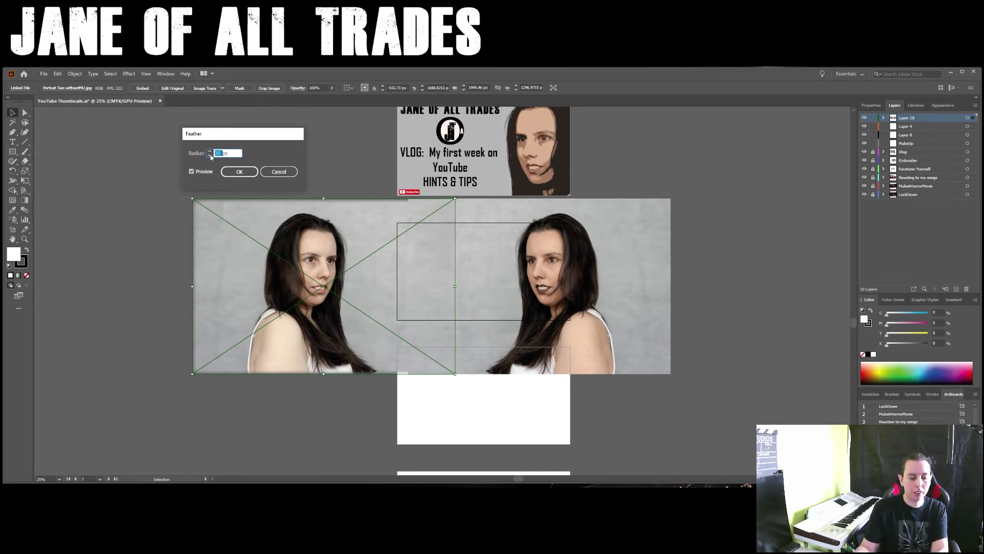
pyautogui.write('200')
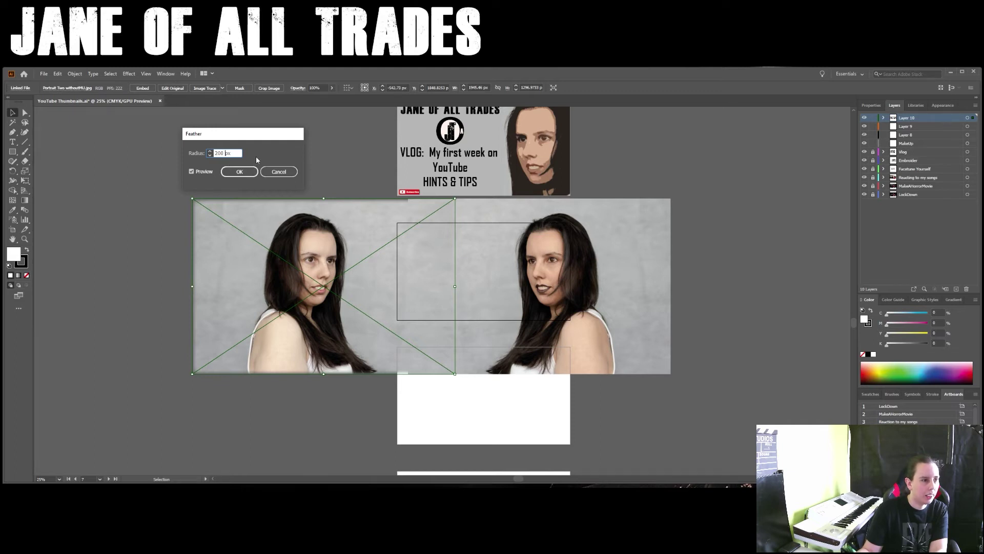
pyautogui.doubleClick(219, 153)
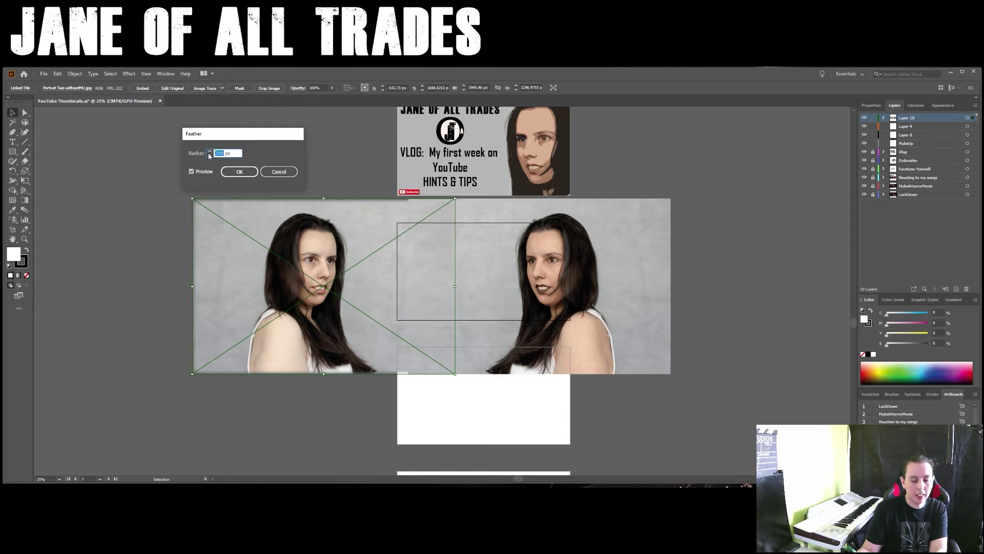
pyautogui.write('10')
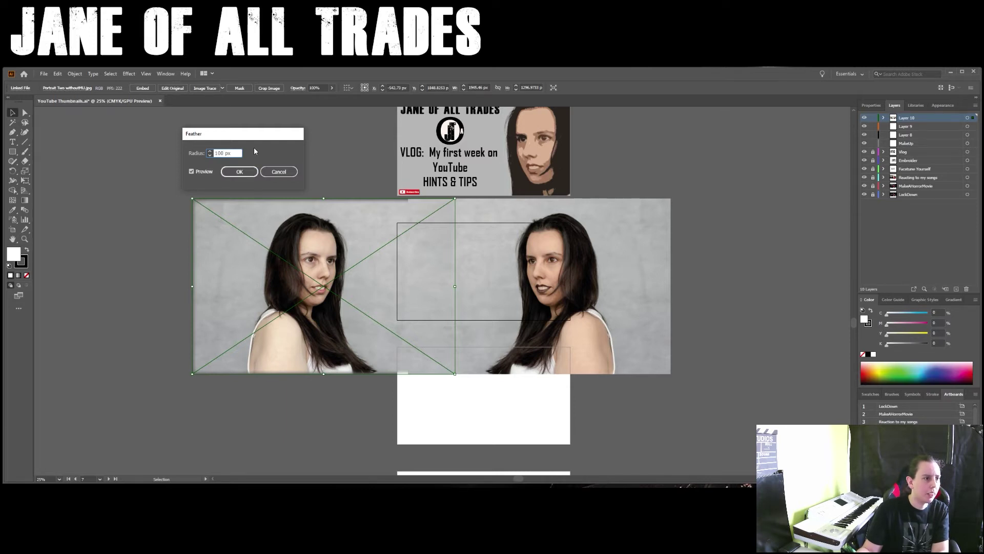
pyautogui.click(249, 174)
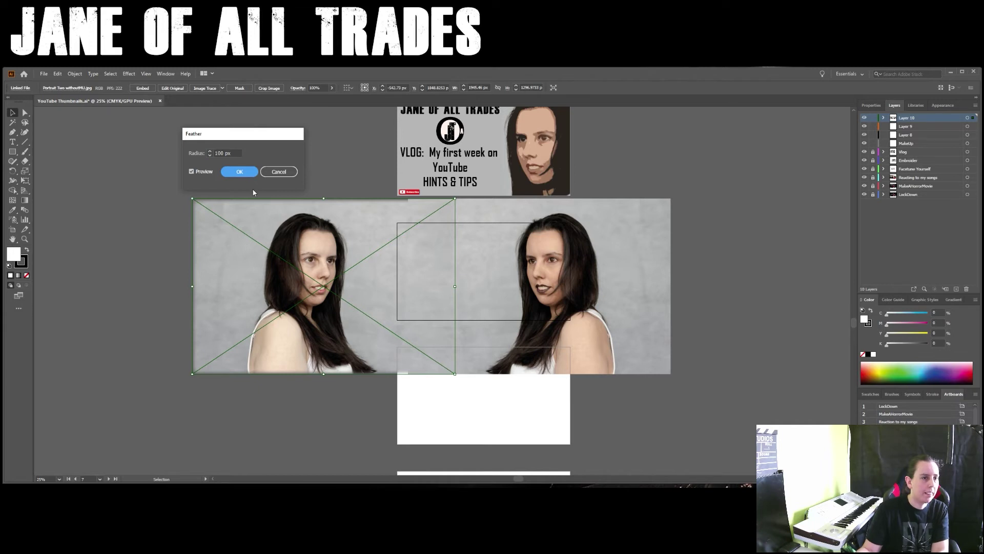
pyautogui.click(244, 175)
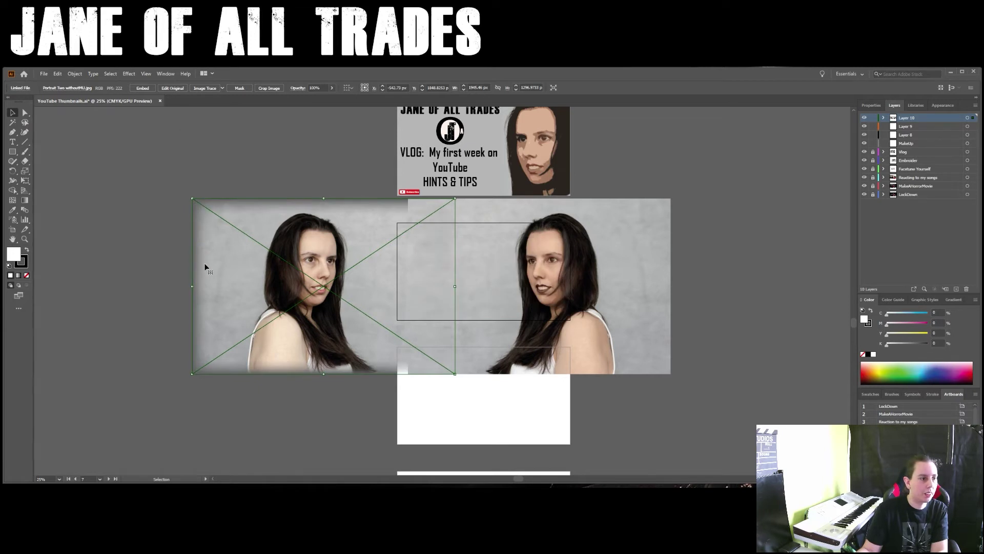
# - Clip the feathered portrait to an area about 965 px wide around the woman and place it facing the make-up portrait
pyautogui.moveTo(422, 283); pyautogui.dragTo(463, 287)
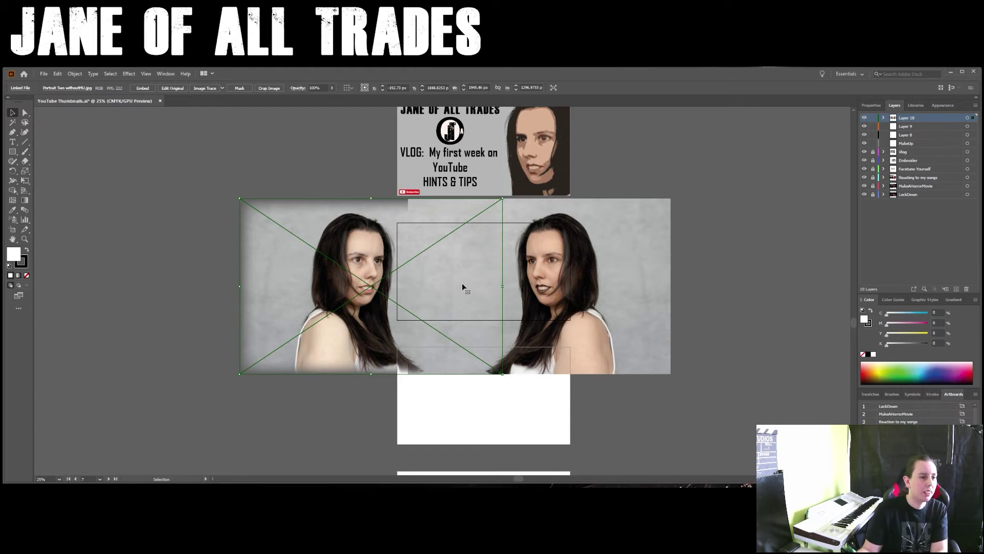
pyautogui.moveTo(463, 286); pyautogui.dragTo(336, 267)
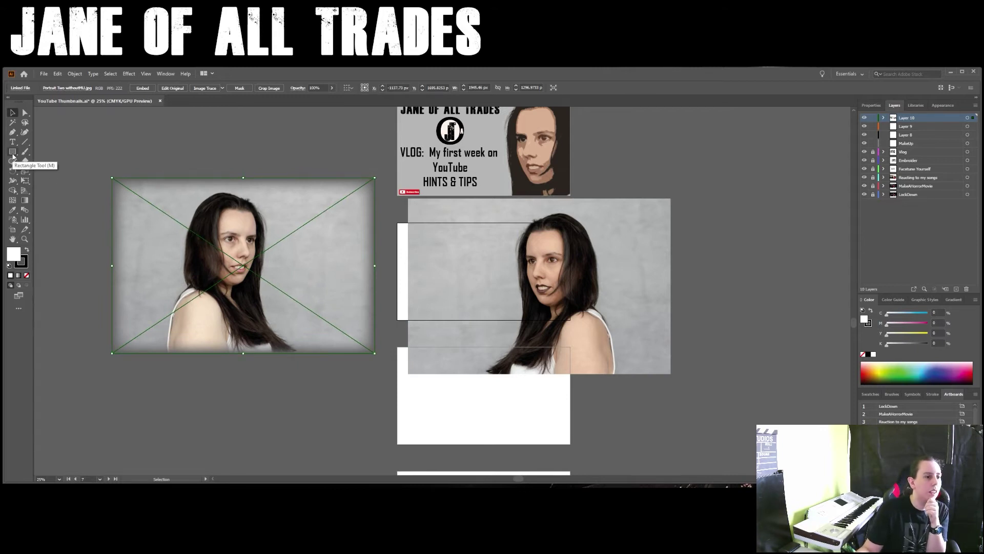
pyautogui.moveTo(276, 283); pyautogui.dragTo(480, 308)
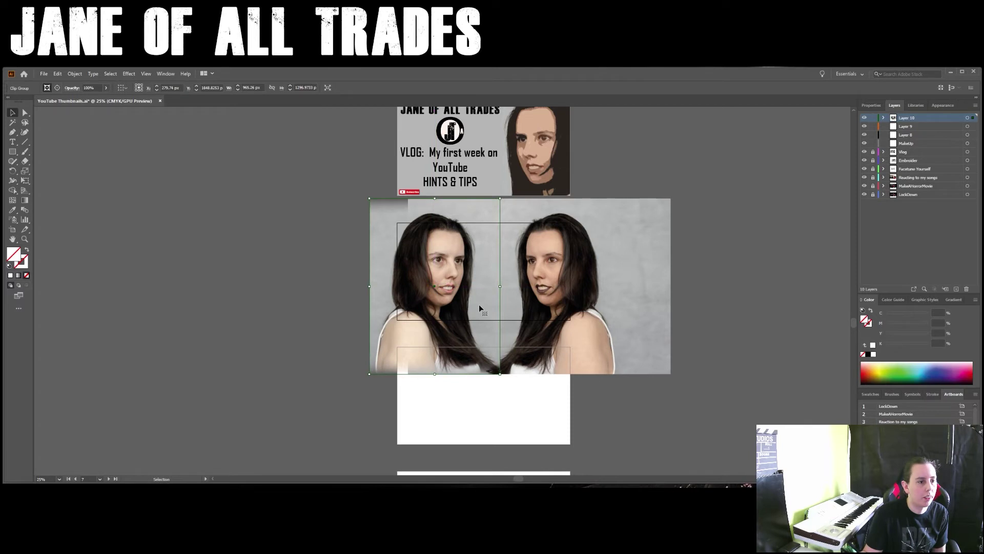
# - Shift the clipped portrait leftward, keeping its top edge level with the make-up portrait and widening the gap between the faces
pyautogui.press('Left')
pyautogui.press('Left')
pyautogui.press('Left')
pyautogui.press('Left')
pyautogui.press('Left')
pyautogui.press('Left')
pyautogui.press('Left')
pyautogui.press('Left')
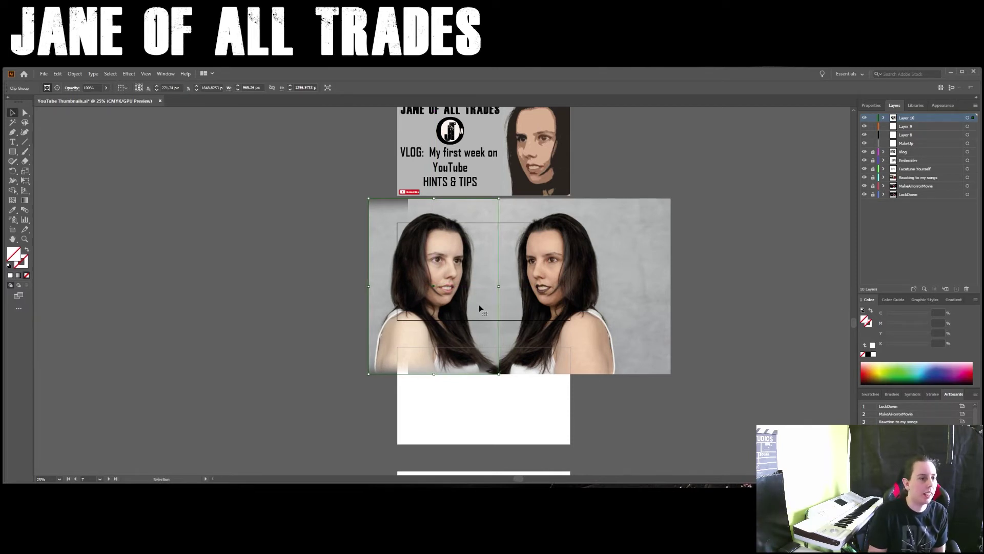
pyautogui.press('Left')
pyautogui.press('Left')
pyautogui.press('Left')
pyautogui.press('Left')
pyautogui.press('Left')
pyautogui.press('Left')
pyautogui.press('Left')
pyautogui.press('Left')
pyautogui.press('Left')
pyautogui.press('Left')
pyautogui.press('Left')
pyautogui.press('Left')
pyautogui.press('Left')
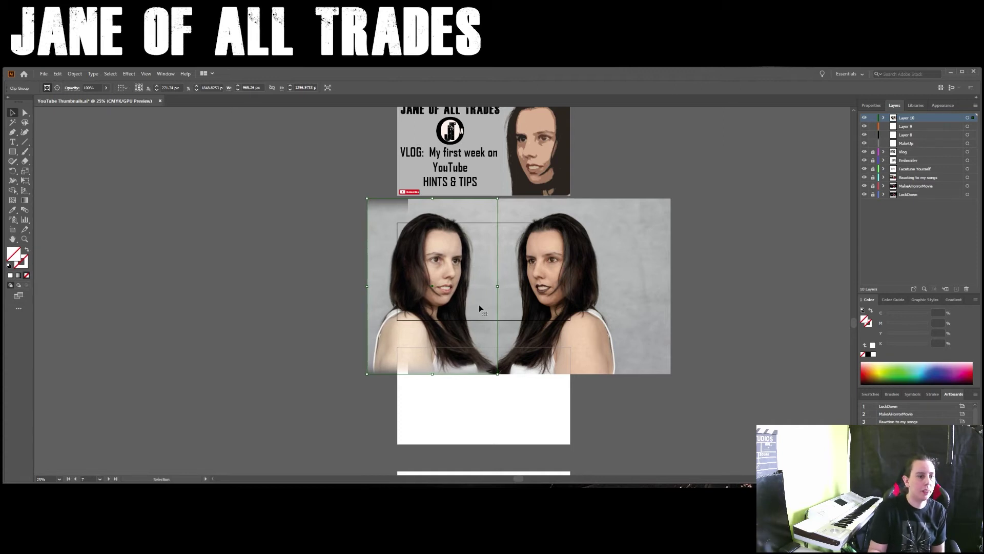
pyautogui.moveTo(480, 305); pyautogui.dragTo(448, 301)
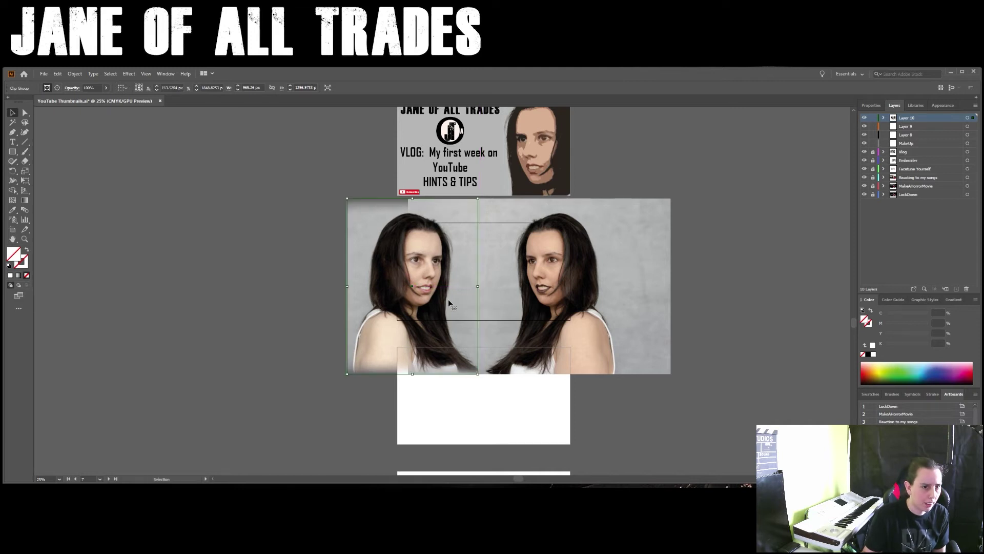
pyautogui.moveTo(447, 301); pyautogui.dragTo(441, 297)
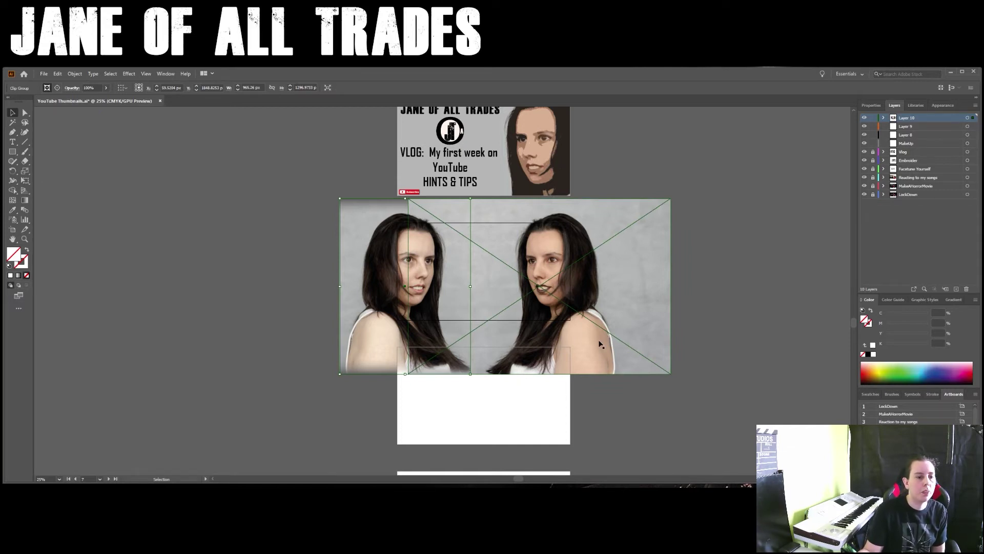
pyautogui.click(731, 320)
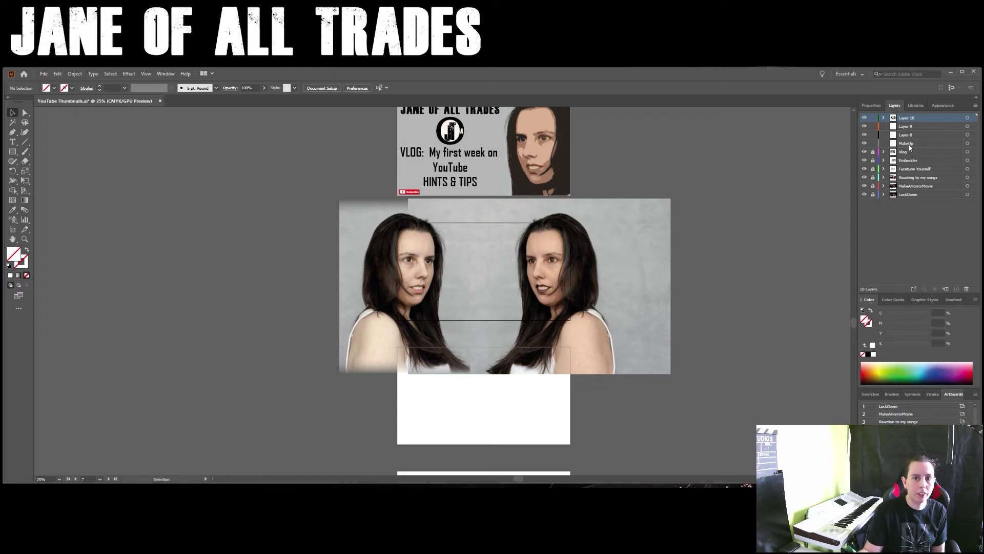
# - Rename Layer 10 as MakeUp and expand it to list its contents
pyautogui.doubleClick(909, 117)
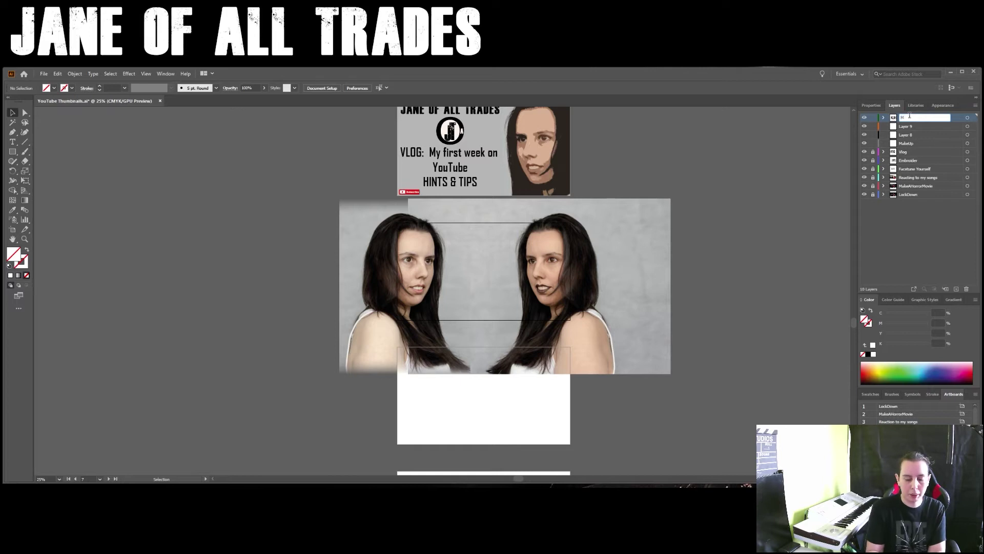
pyautogui.write('akeU')
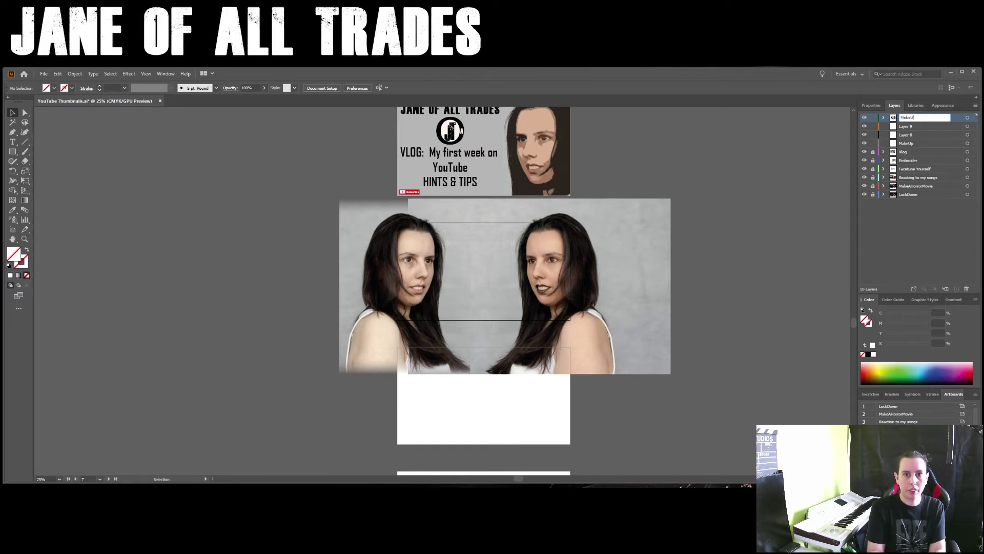
pyautogui.write('p')
pyautogui.press('Return')
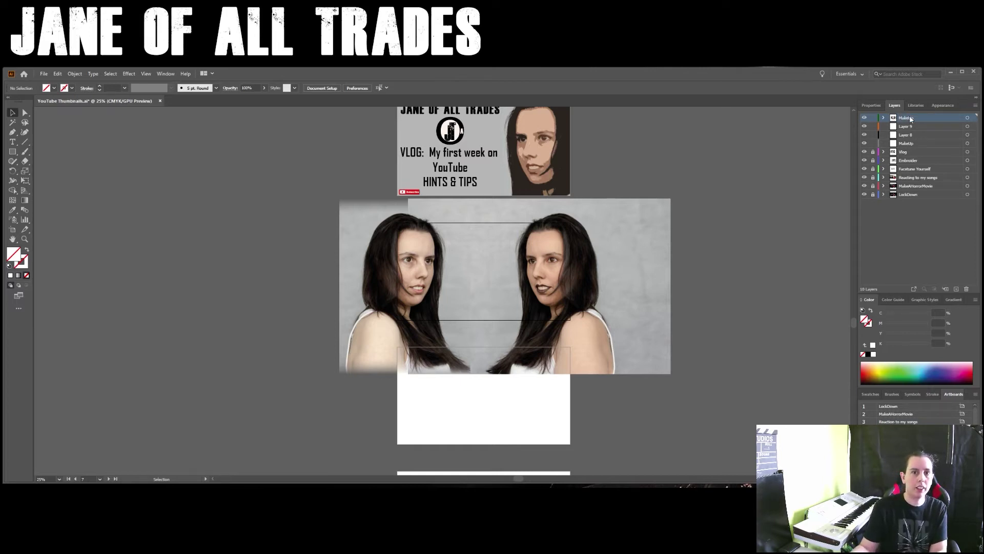
pyautogui.click(883, 119)
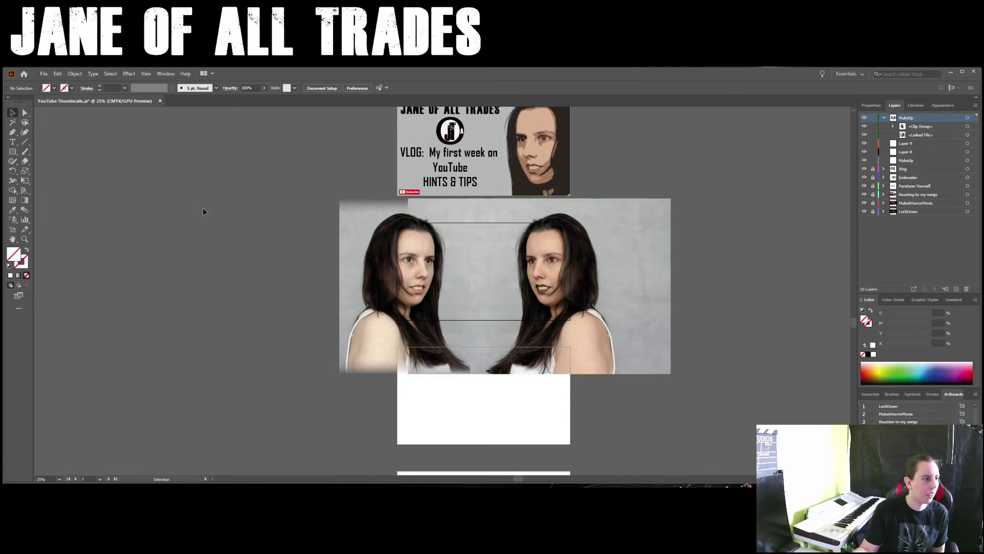
# - Draw a 1280 by 720 px rectangle over the portraits, matching the edges of the make-up thumbnail's artboard
pyautogui.click(12, 152)
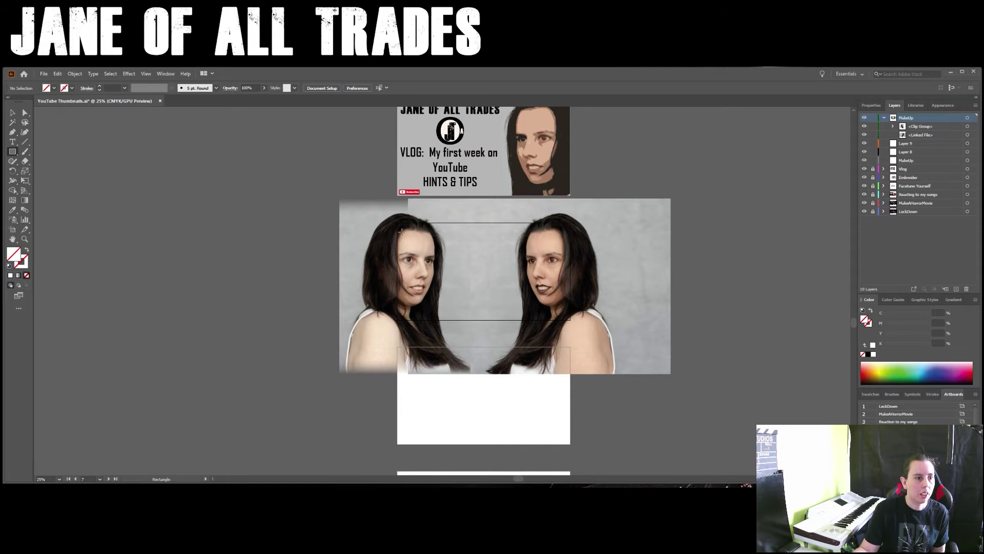
pyautogui.scroll(3, 460, 262)
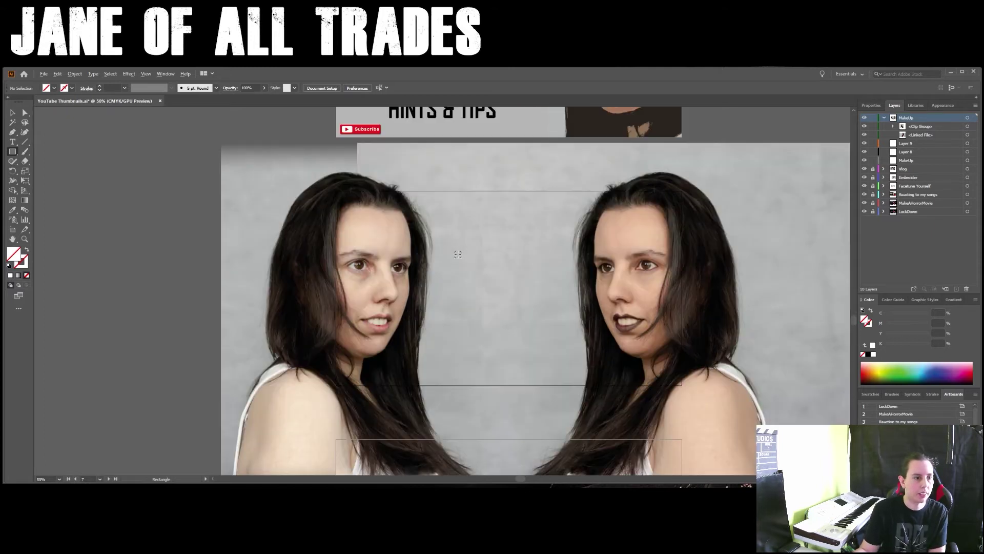
pyautogui.scroll(-1, 458, 254)
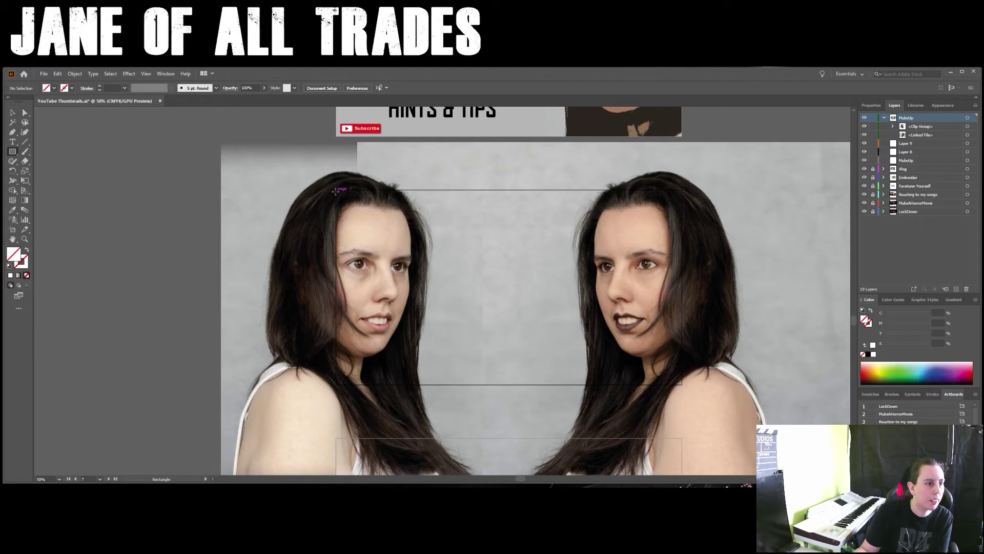
pyautogui.moveTo(337, 189)
pyautogui.mouseDown()
pyautogui.moveTo(484, 319)
pyautogui.moveTo(682, 384)
pyautogui.mouseUp()
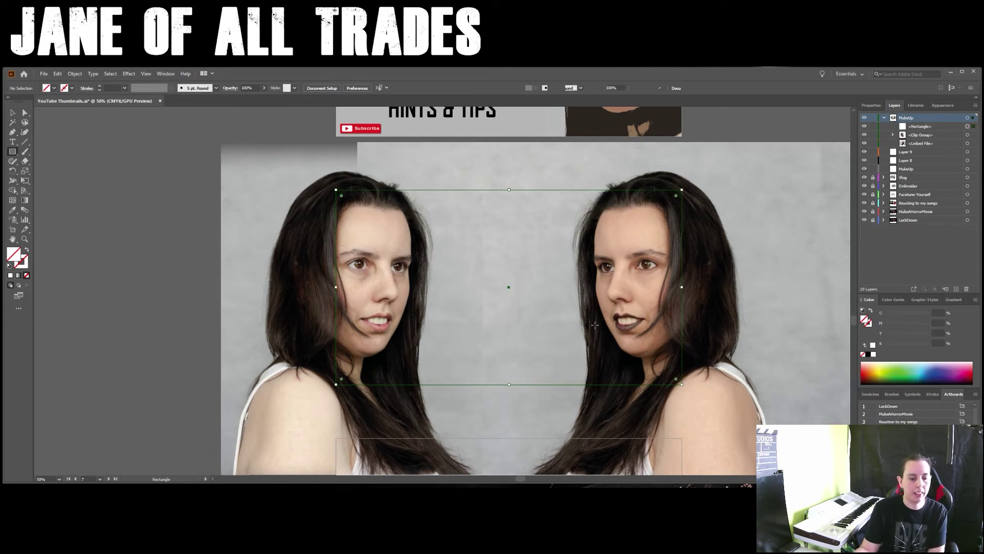
pyautogui.scroll(-3, 595, 325)
# - Clip both portraits to the artboard-sized rectangle with a clipping mask
pyautogui.press('v')
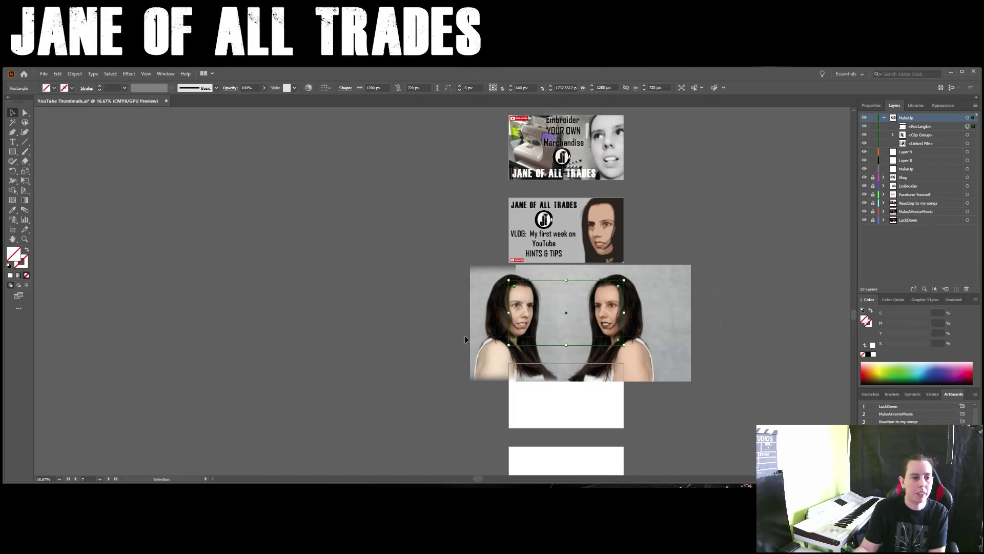
pyautogui.hotkey('ctrl', 'a')
pyautogui.rightClick(584, 330)
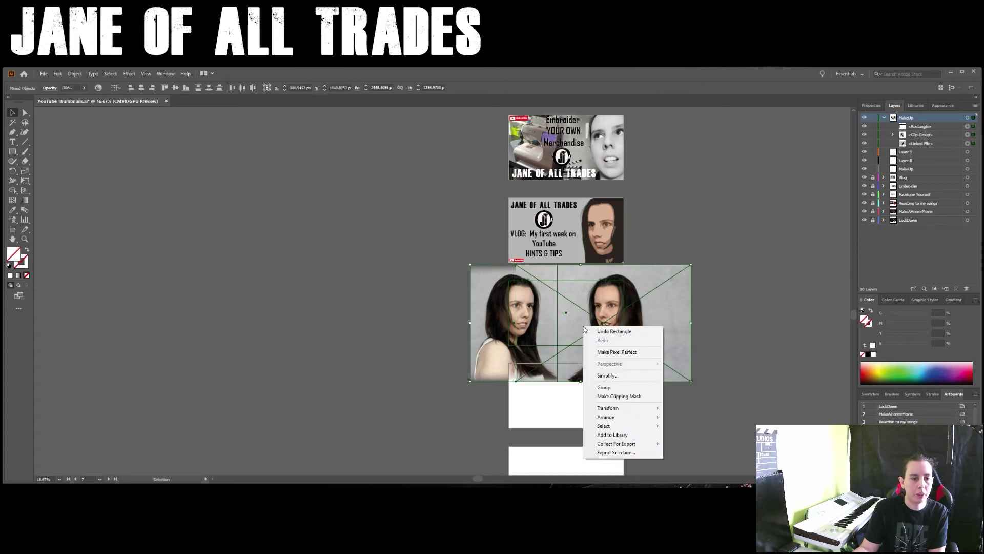
pyautogui.click(630, 396)
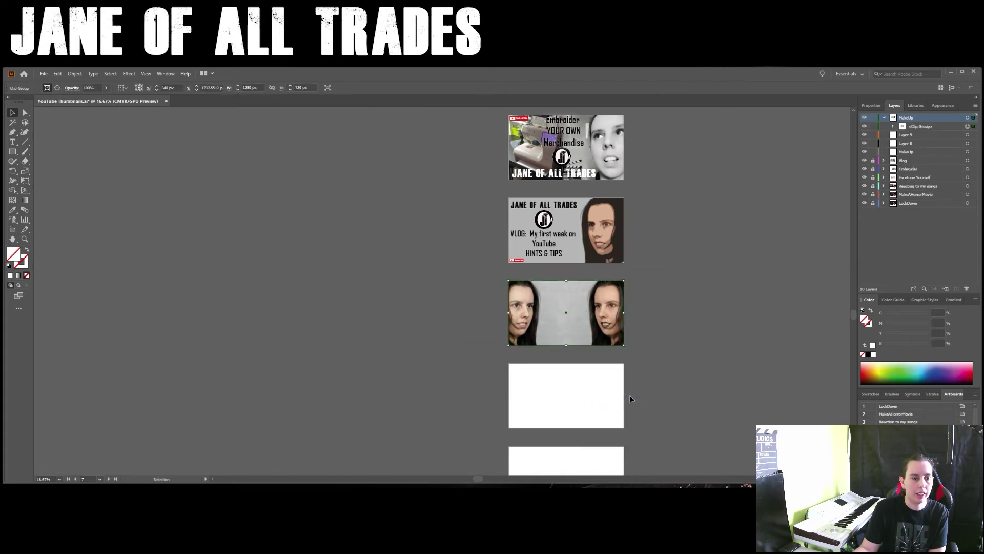
pyautogui.click(647, 342)
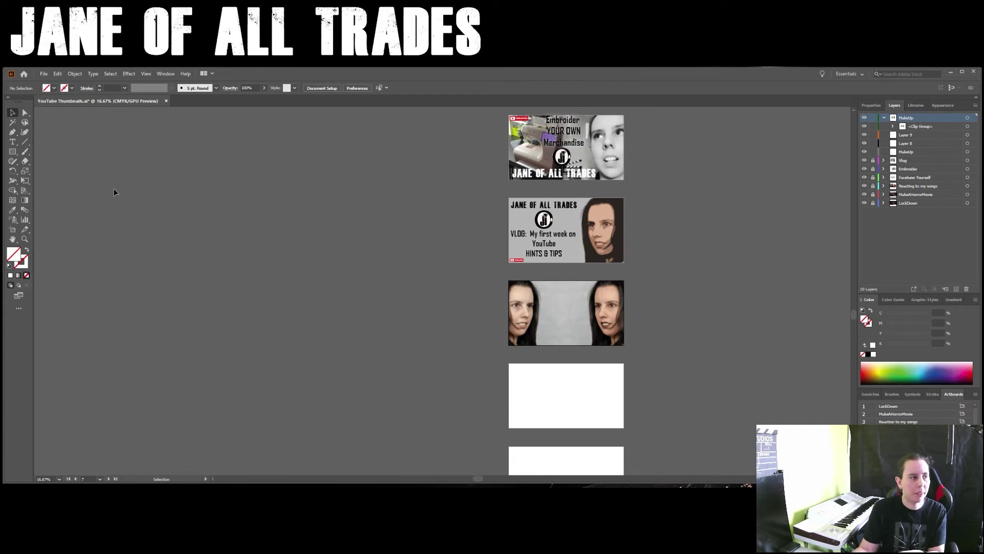
pyautogui.click(26, 152)
pyautogui.press('v')
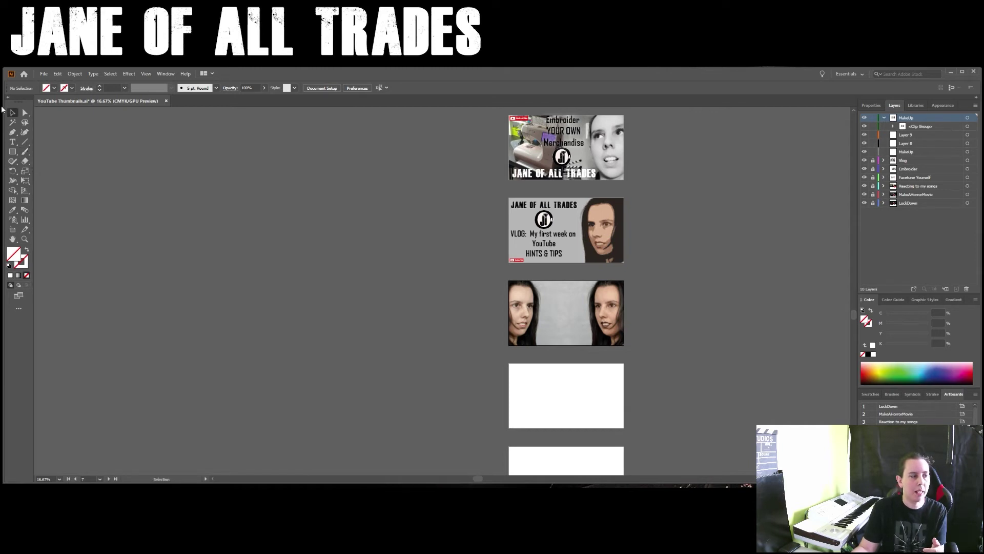
pyautogui.press('p')
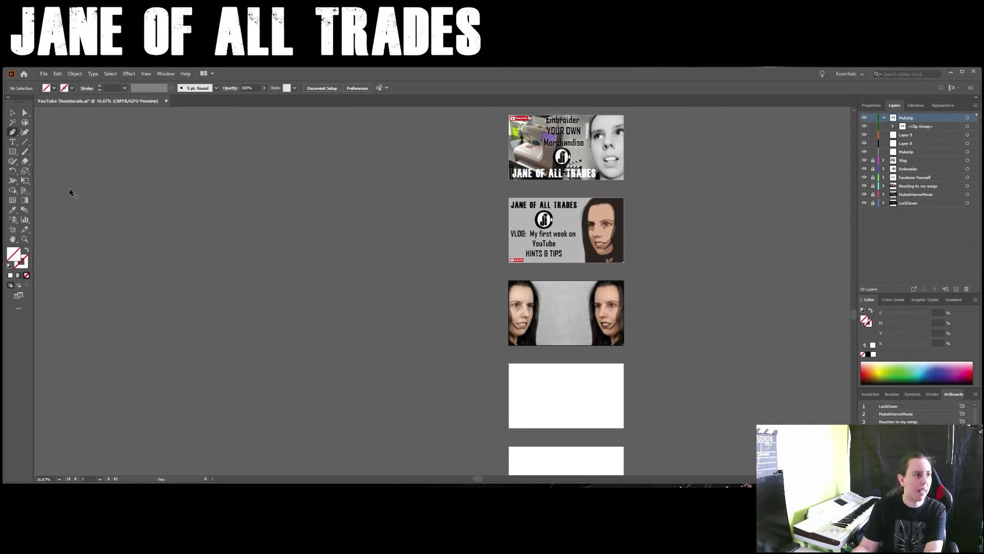
pyautogui.press('v')
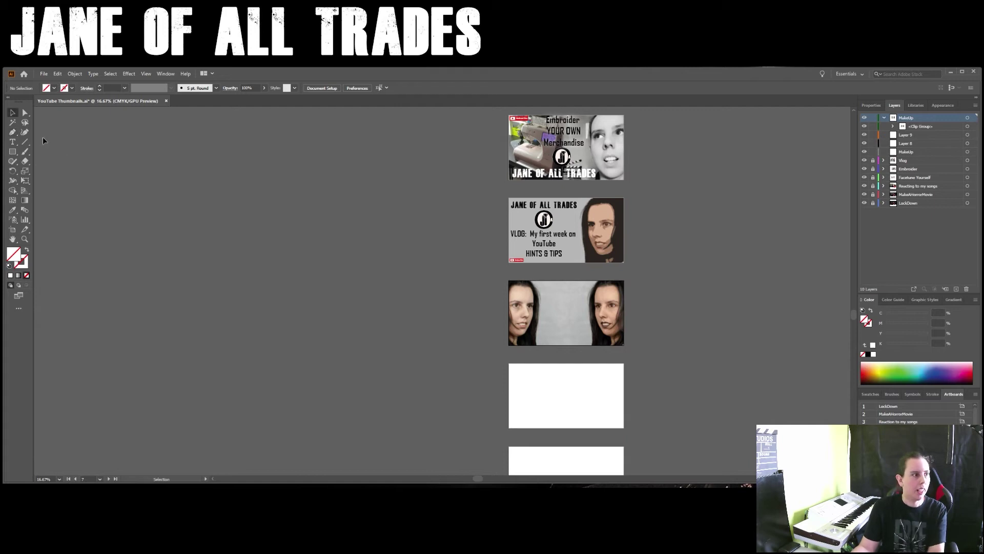
pyautogui.press('space')
pyautogui.moveTo(475, 306)
pyautogui.mouseDown()
pyautogui.moveTo(377, 260)
pyautogui.moveTo(367, 266)
pyautogui.moveTo(411, 187)
pyautogui.moveTo(385, 267)
pyautogui.moveTo(482, 293)
pyautogui.mouseUp()
pyautogui.scroll(3, 482, 293)
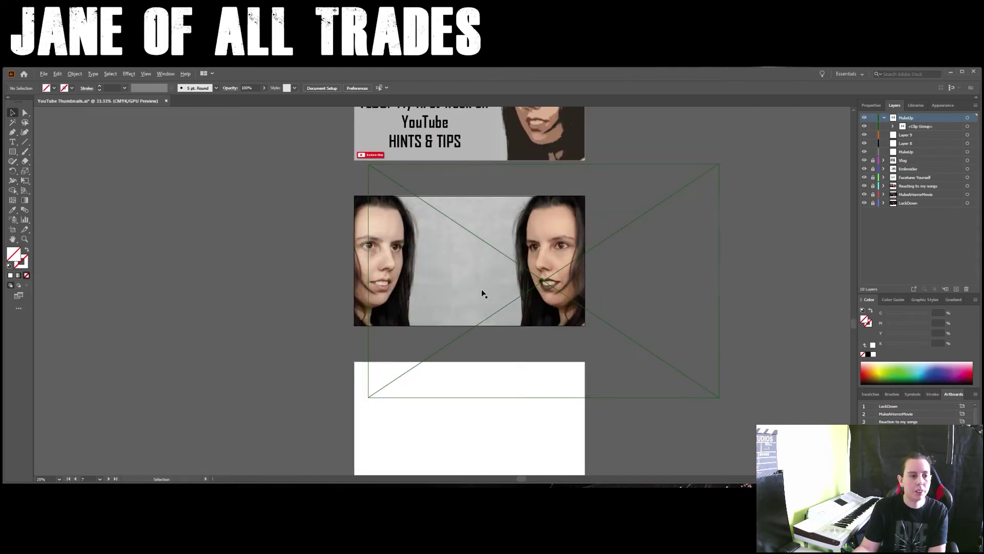
pyautogui.scroll(-2, 484, 269)
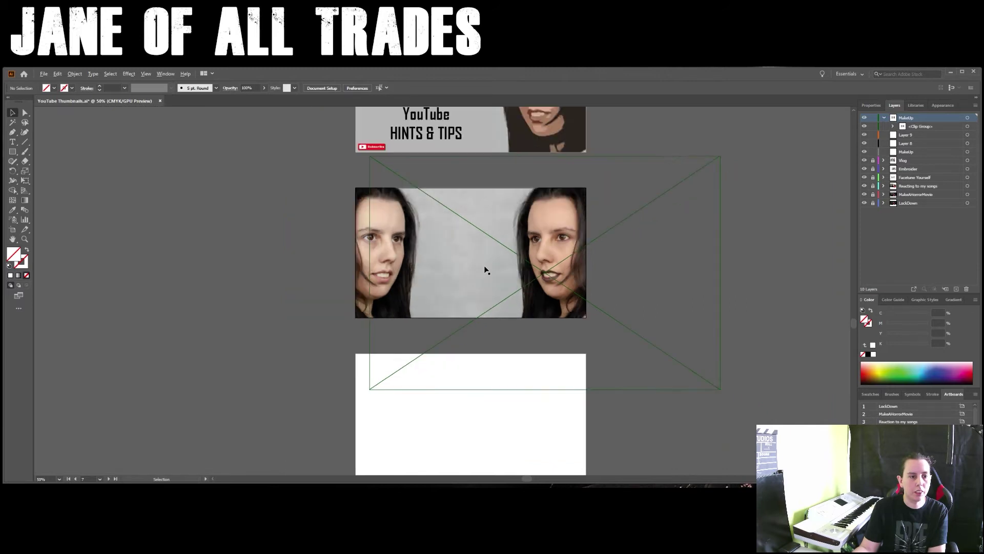
pyautogui.scroll(2, 485, 269)
pyautogui.press('+')
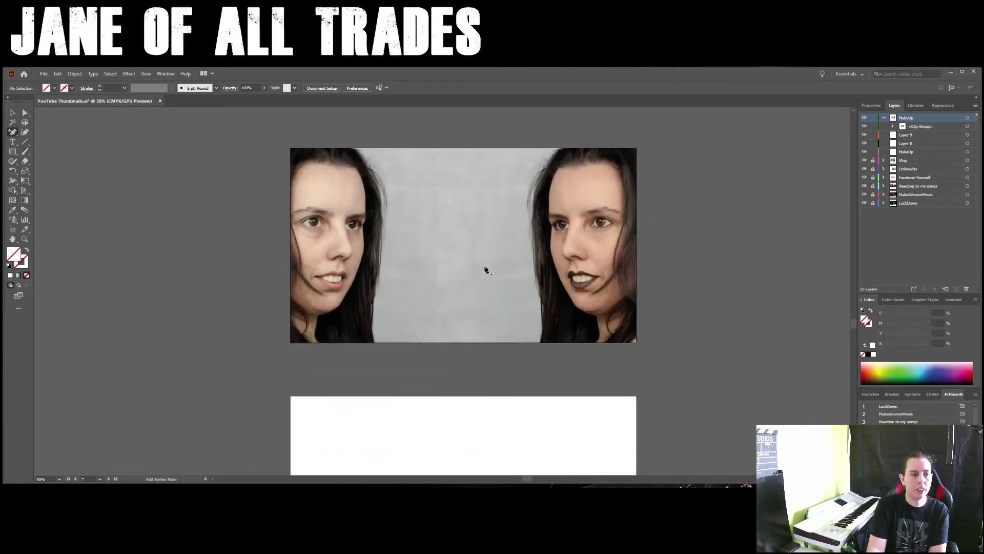
pyautogui.click(12, 115)
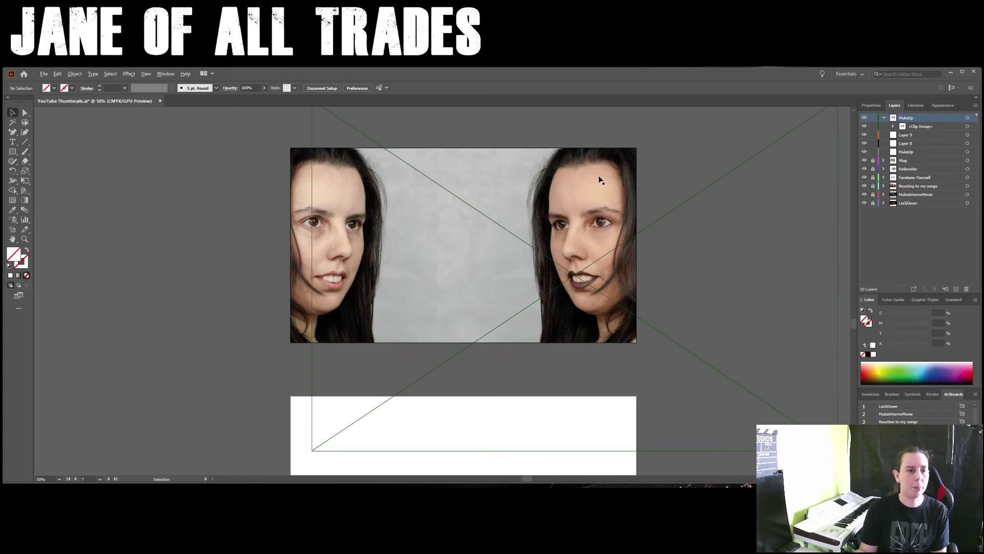
pyautogui.scroll(-1, 600, 180)
pyautogui.moveTo(694, 183); pyautogui.dragTo(650, 257)
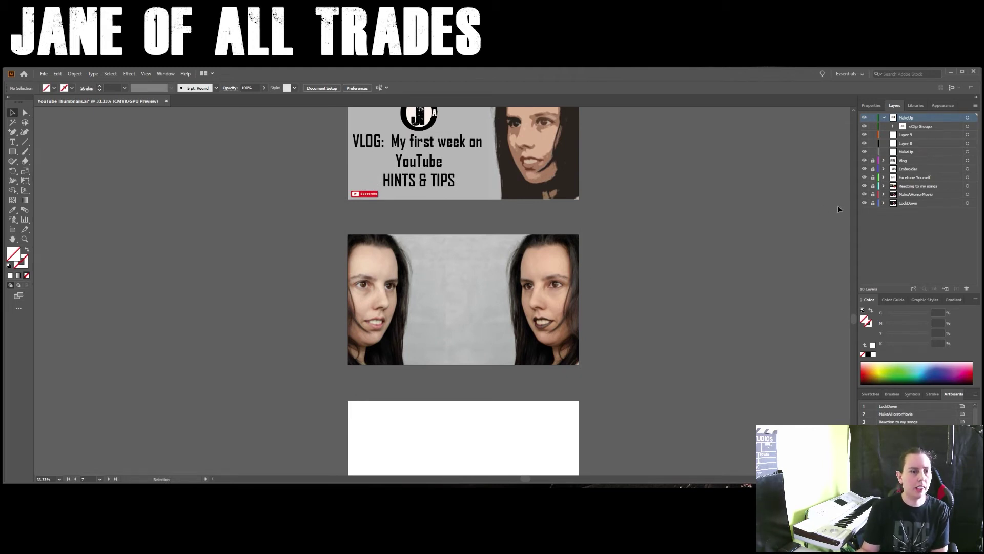
# - Look through the JaneOfAllTrades library's logos, icons and swatches and compare how the earlier thumbnails use them
pyautogui.click(914, 106)
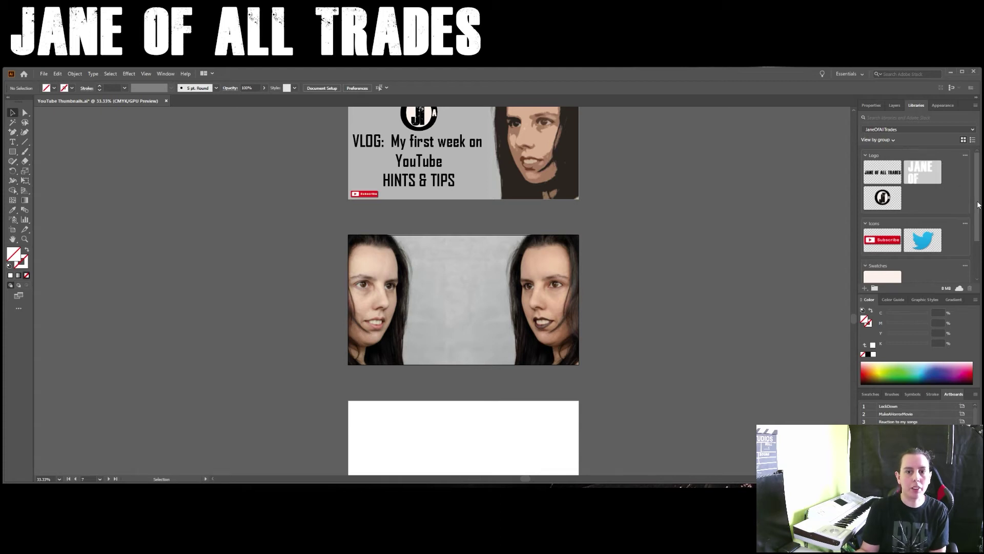
pyautogui.scroll(-1, 977, 203)
pyautogui.scroll(-2, 977, 204)
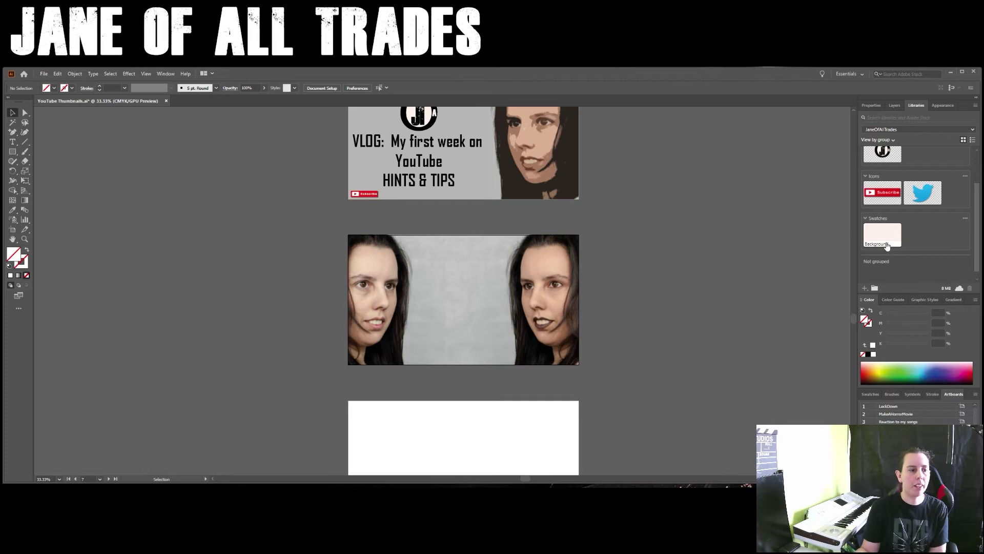
pyautogui.moveTo(887, 246)
pyautogui.moveTo(854, 319); pyautogui.dragTo(854, 269)
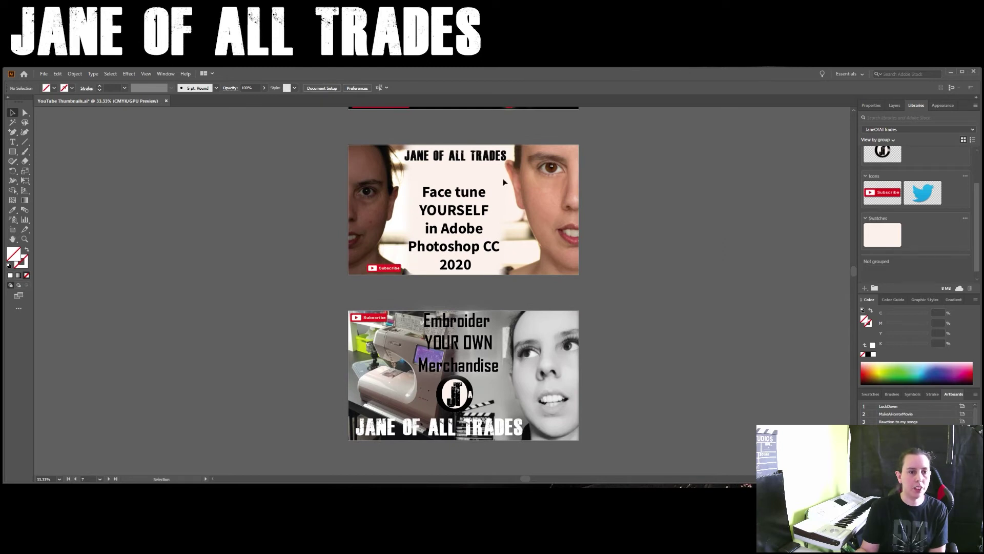
pyautogui.moveTo(852, 272); pyautogui.dragTo(854, 302)
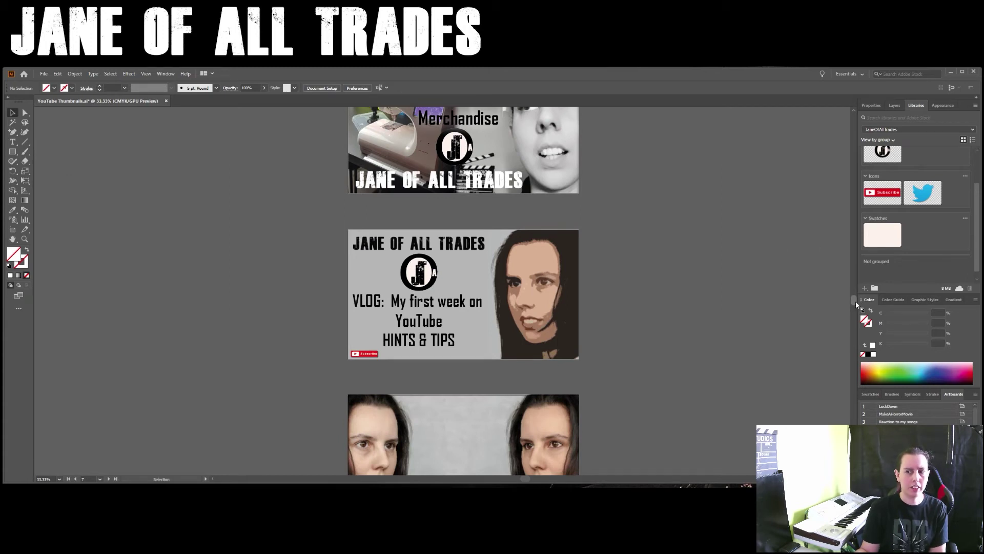
pyautogui.moveTo(855, 302); pyautogui.dragTo(855, 323)
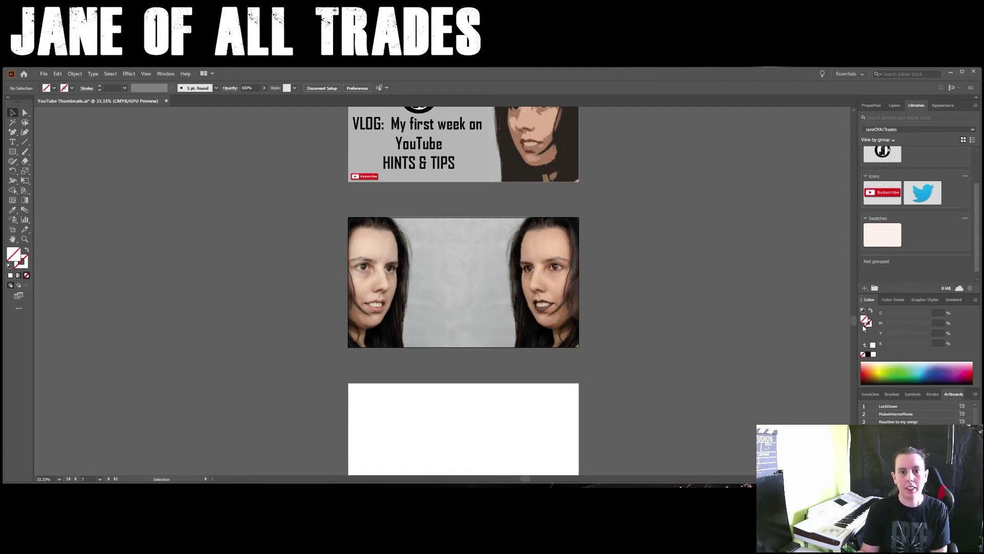
pyautogui.scroll(1, 975, 239)
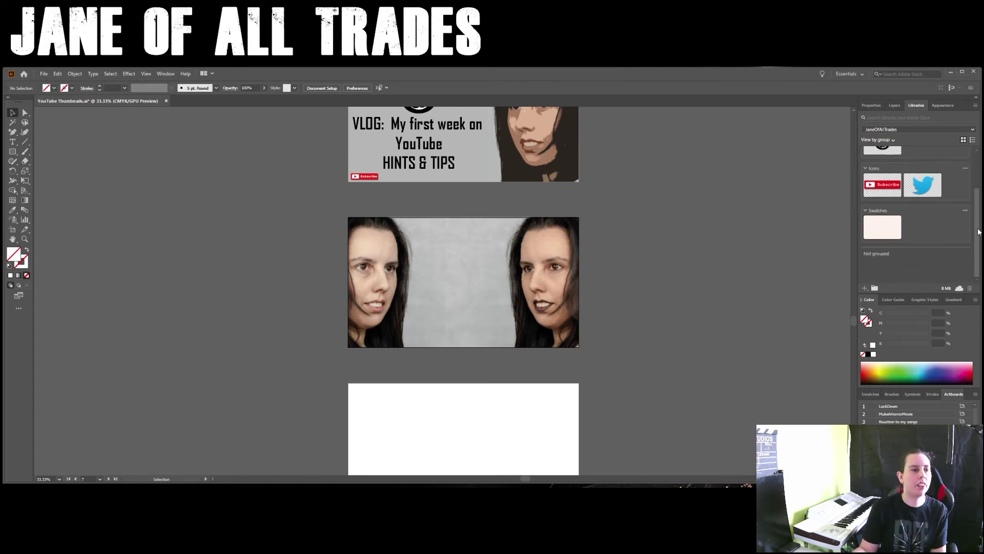
pyautogui.moveTo(978, 221); pyautogui.dragTo(981, 191)
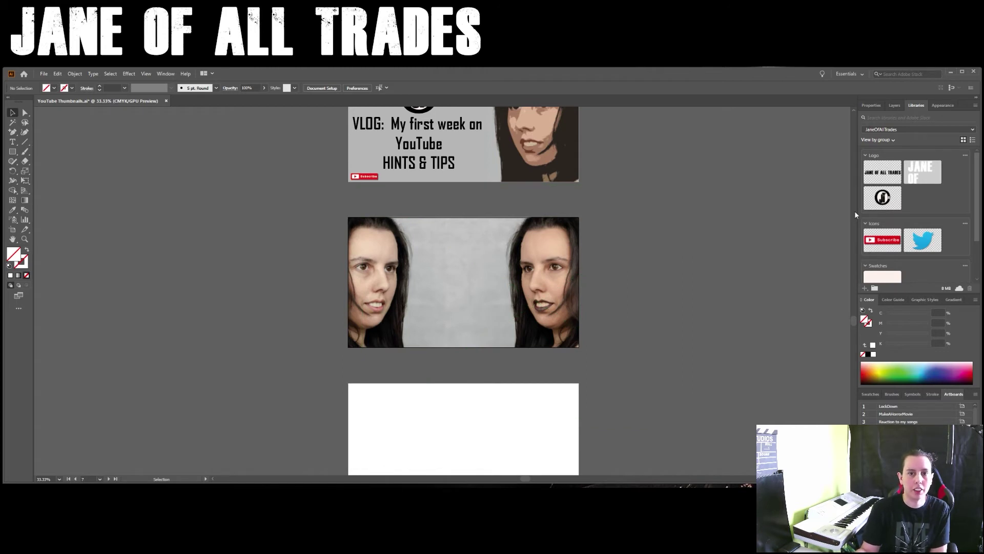
# - Place the black JANE OF ALL TRADES wordmark from the library at the top of the make-up thumbnail, between the two faces
pyautogui.moveTo(882, 174); pyautogui.dragTo(497, 252)
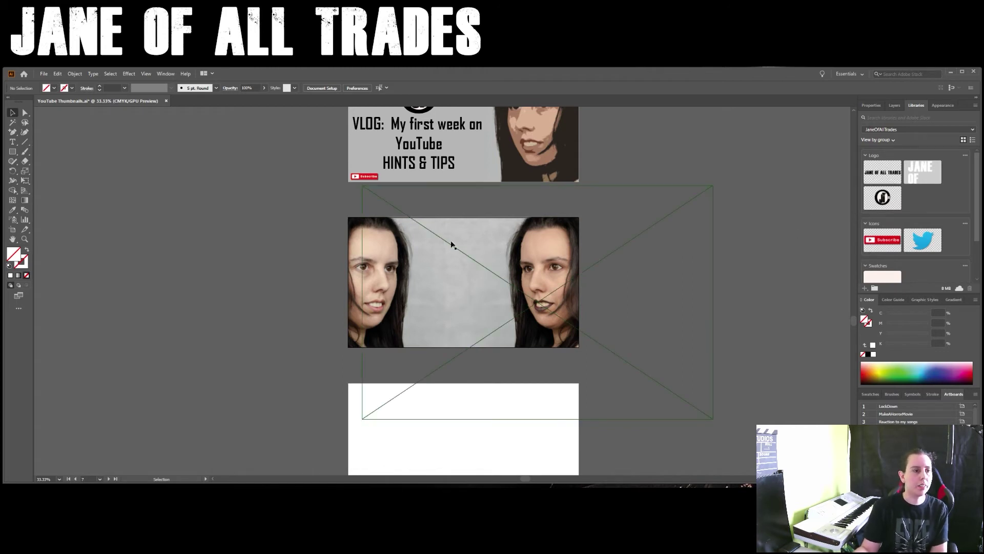
pyautogui.scroll(2, 770, 216)
pyautogui.scroll(1, 714, 206)
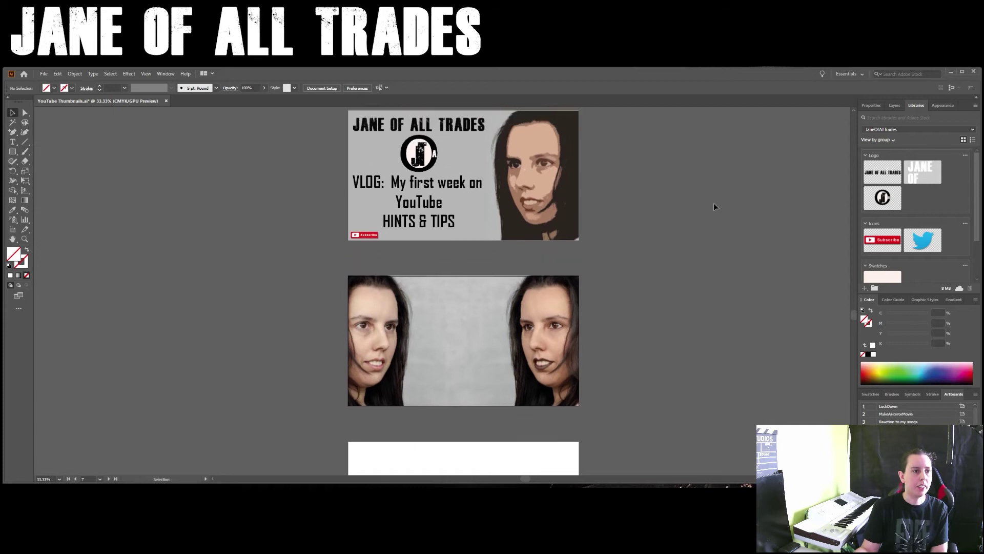
pyautogui.moveTo(882, 172); pyautogui.dragTo(605, 283)
pyautogui.moveTo(663, 295); pyautogui.dragTo(473, 288)
pyautogui.click(657, 297)
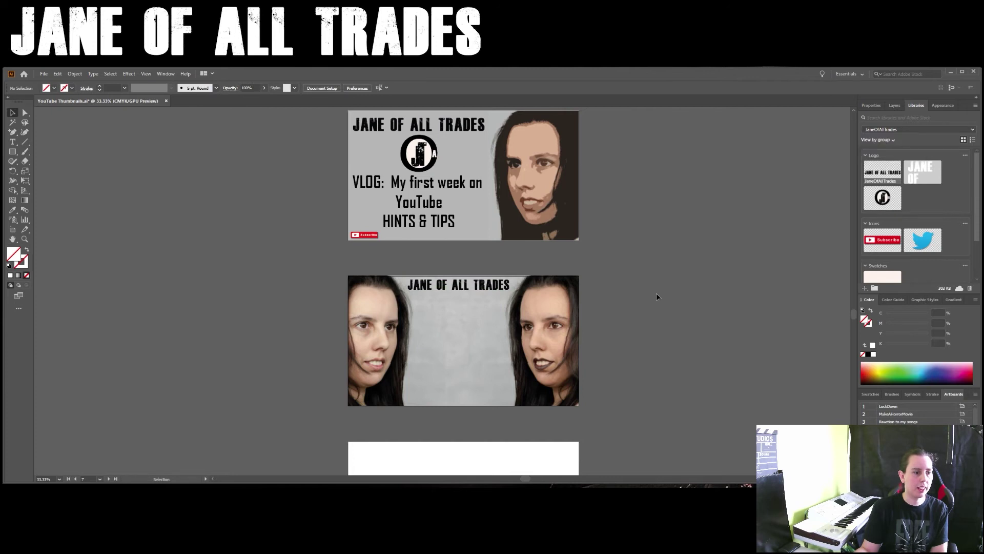
# - Add the round channel logo from the library, centred just below the JANE OF ALL TRADES wordmark
pyautogui.scroll(3, 668, 271)
pyautogui.scroll(-6, 667, 265)
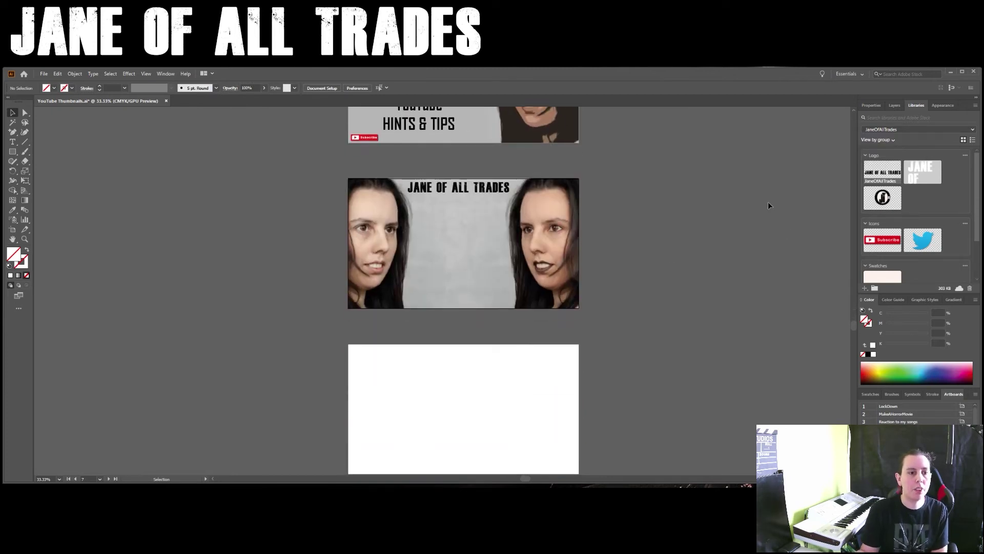
pyautogui.moveTo(882, 199); pyautogui.dragTo(469, 217)
pyautogui.click(623, 224)
pyautogui.click(653, 238)
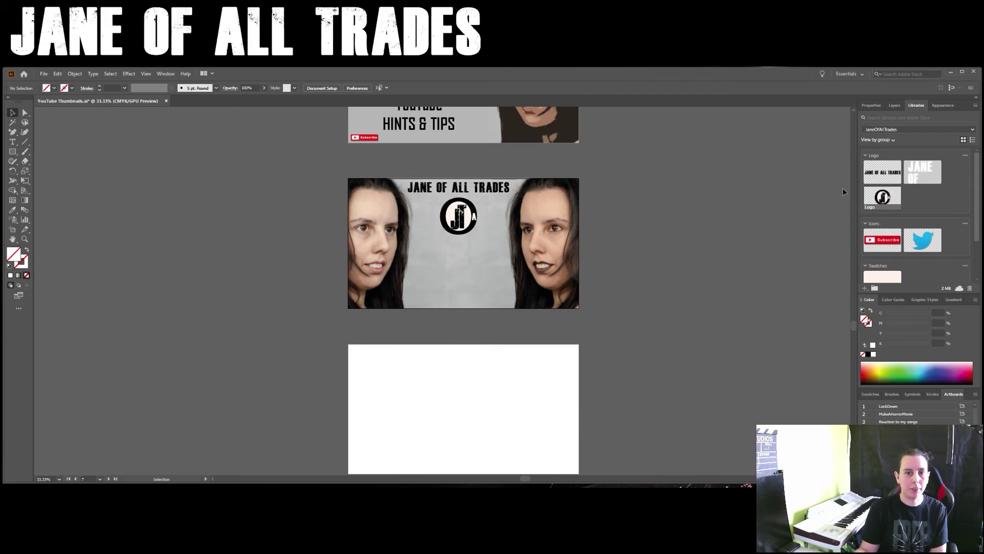
# - Place the library's Subscribe icon, scale it to about 295 px wide and move it to the make-up thumbnail's lower-left corner
pyautogui.moveTo(881, 245); pyautogui.dragTo(624, 238)
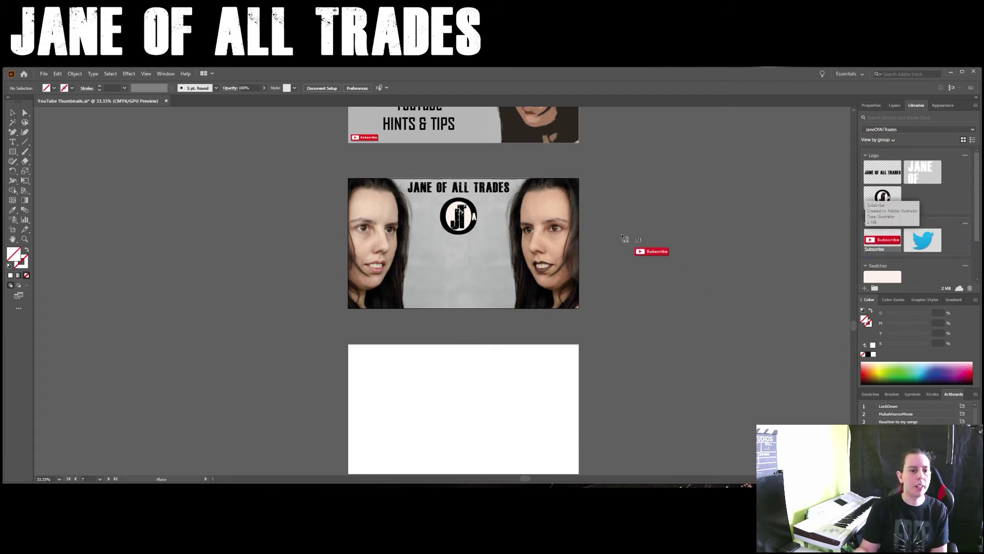
pyautogui.click(624, 238)
pyautogui.moveTo(731, 261)
pyautogui.mouseDown()
pyautogui.moveTo(724, 300)
pyautogui.moveTo(722, 278)
pyautogui.mouseUp()
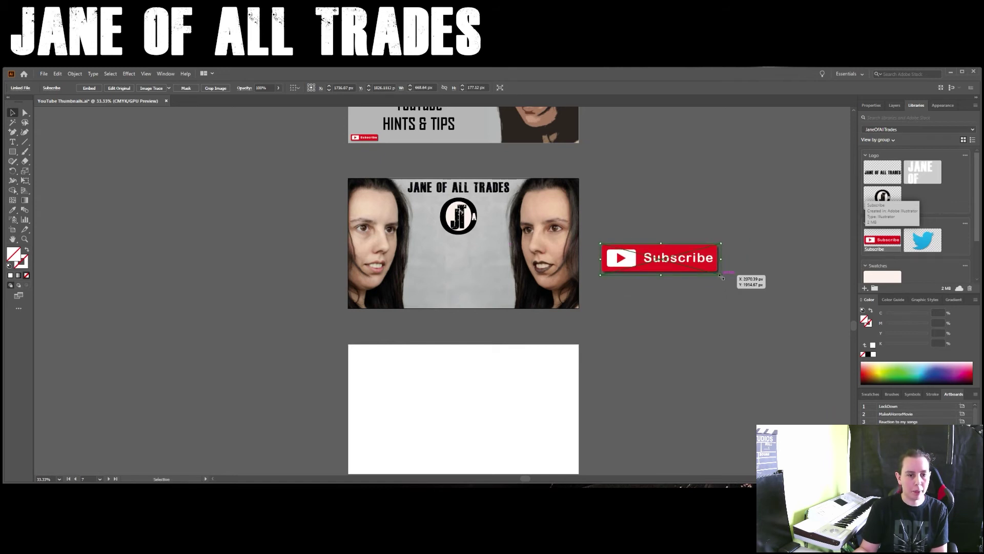
pyautogui.moveTo(722, 277); pyautogui.dragTo(396, 304)
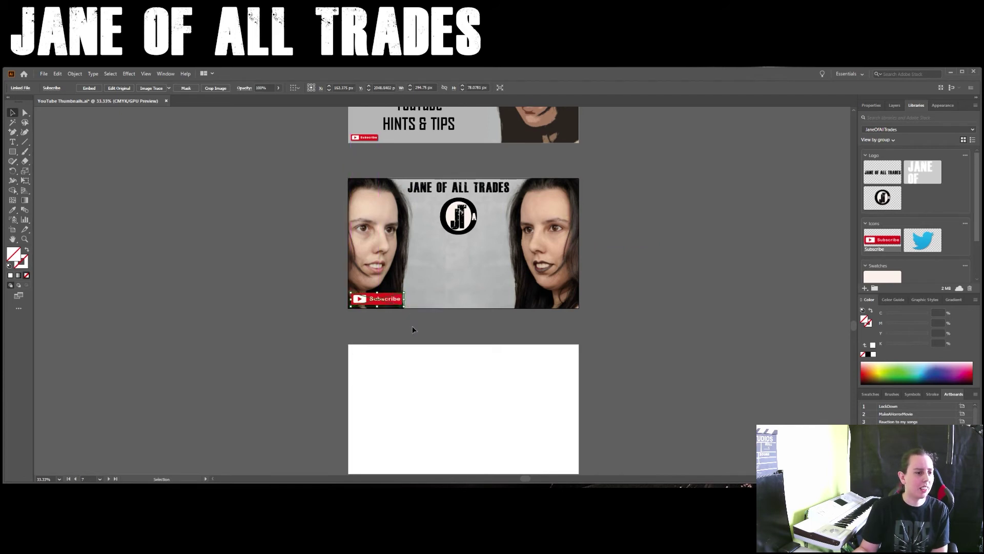
pyautogui.click(411, 325)
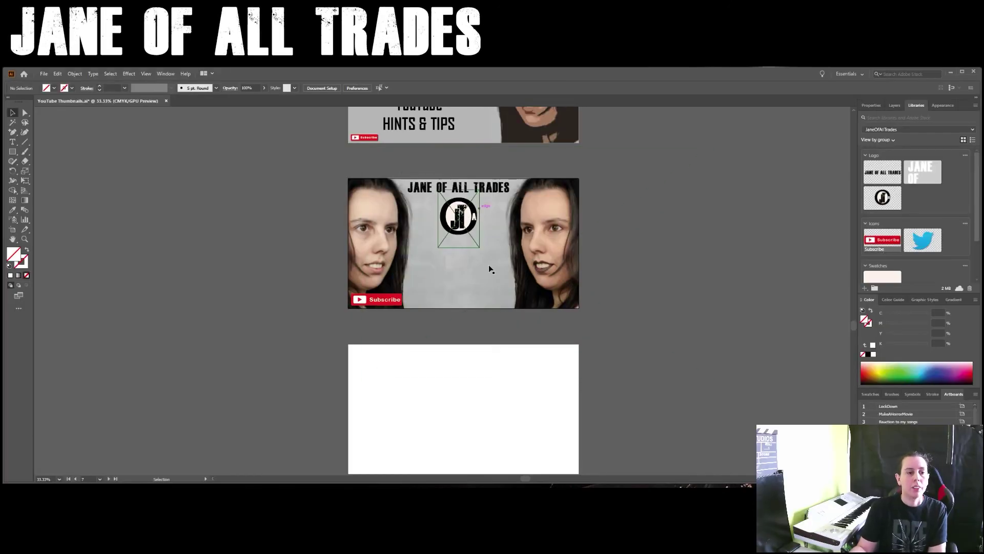
pyautogui.scroll(4, 734, 249)
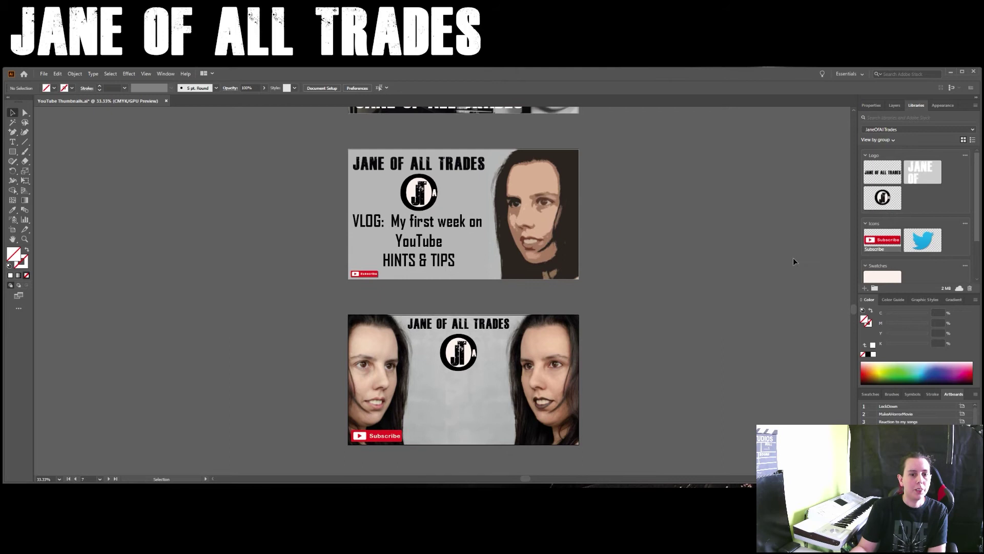
pyautogui.keyDown('alt'); pyautogui.scroll(-2, 684, 247); pyautogui.keyUp('alt')
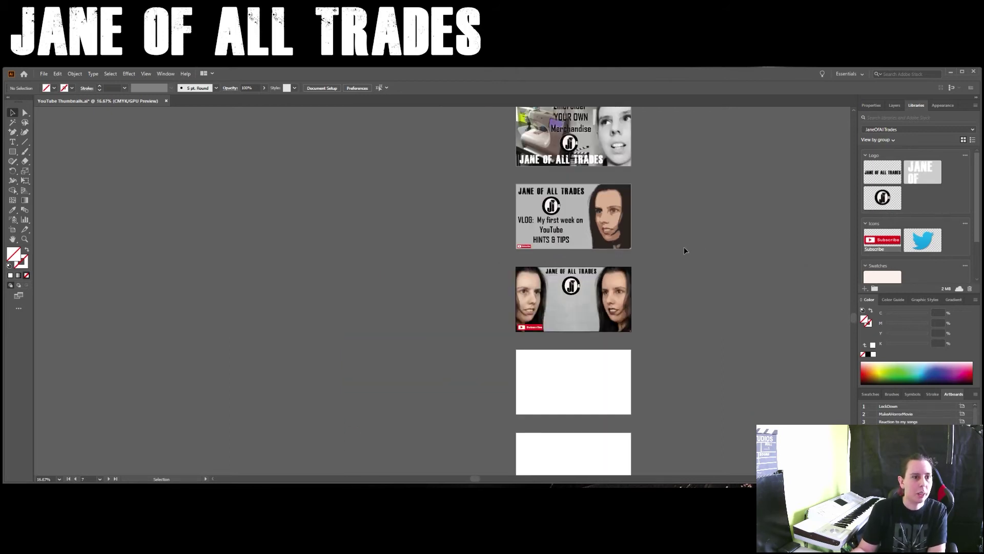
pyautogui.scroll(1, 684, 247)
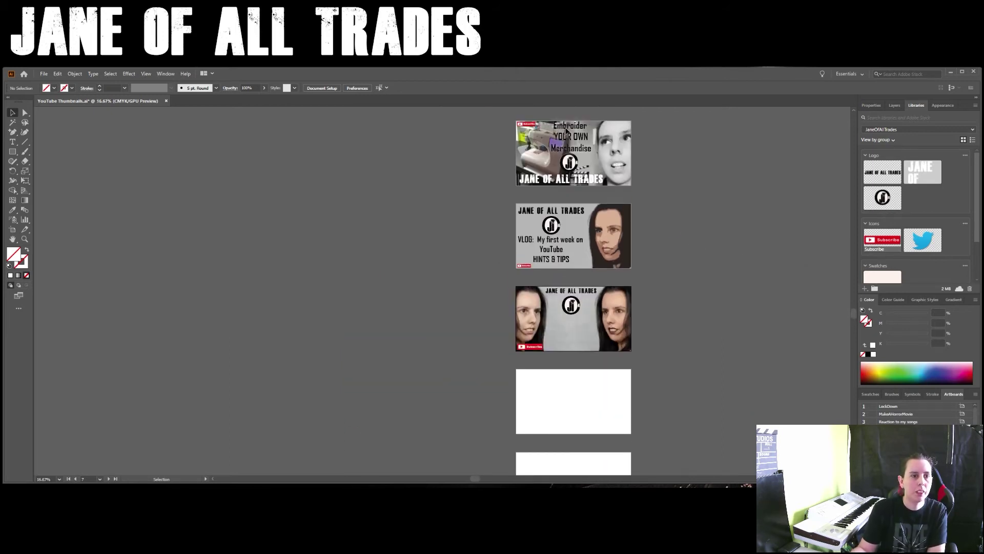
# - Unlock the Facetune Yourself layer and select the "How to Face tune YOURSELF" title text inside its clip group
pyautogui.scroll(4, 723, 216)
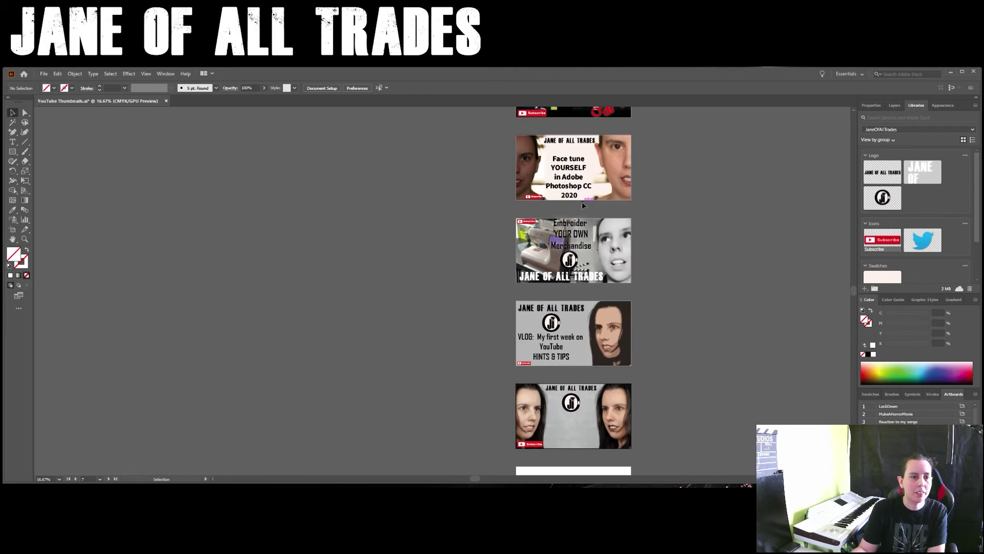
pyautogui.scroll(-1, 676, 206)
pyautogui.scroll(2, 677, 206)
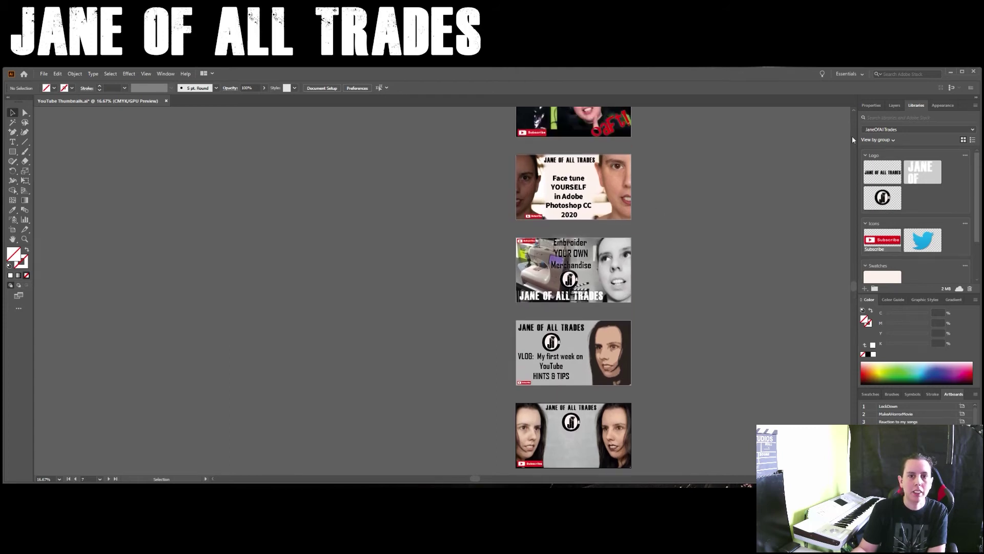
pyautogui.click(892, 106)
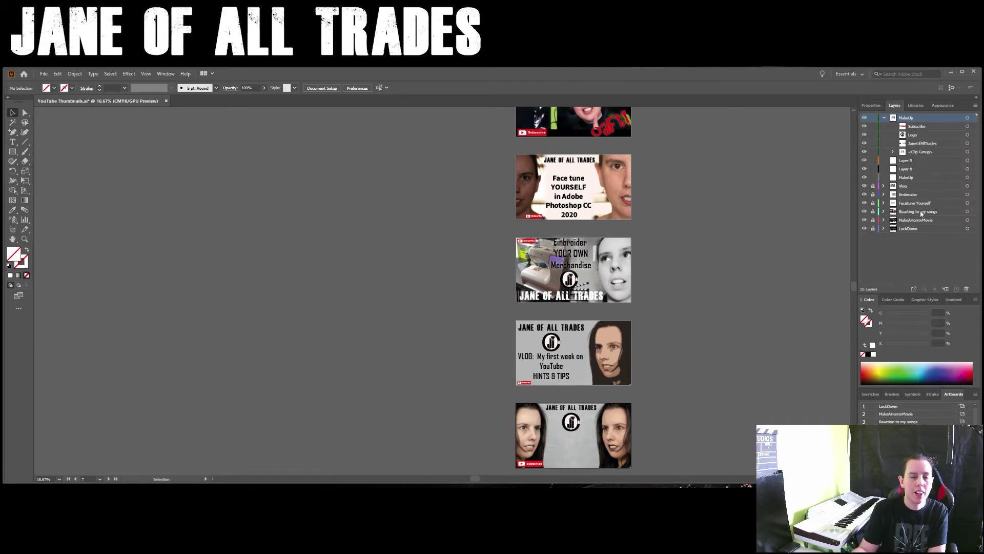
pyautogui.click(873, 203)
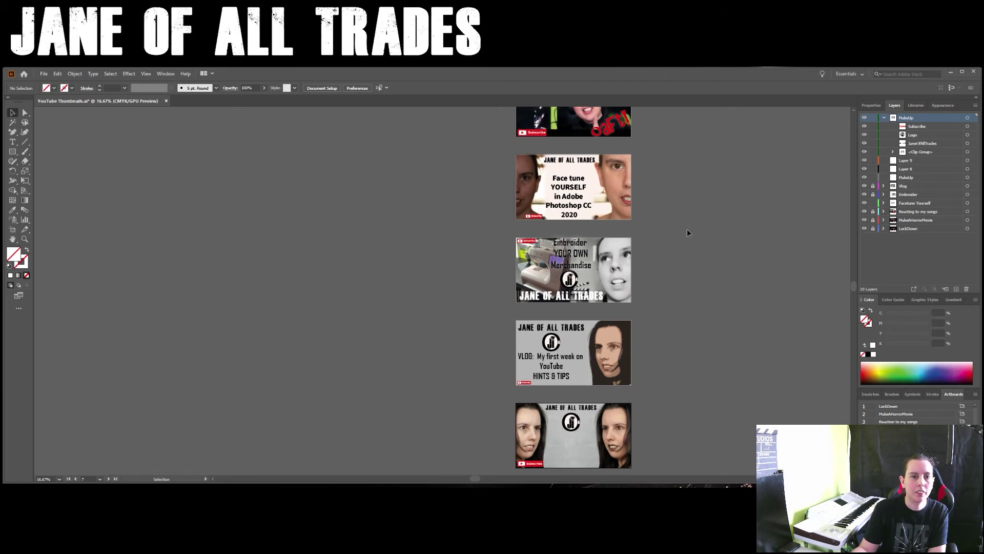
pyautogui.click(581, 207)
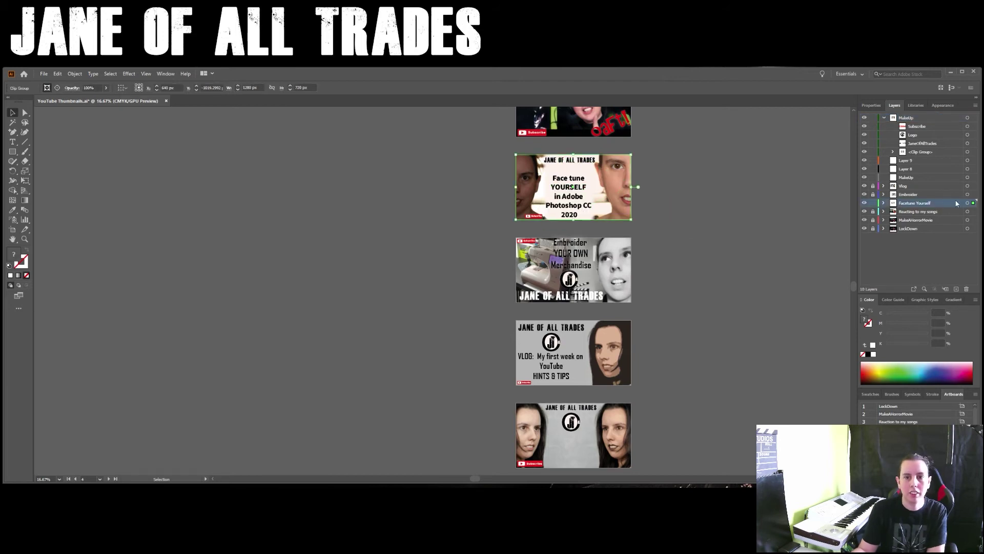
pyautogui.click(883, 203)
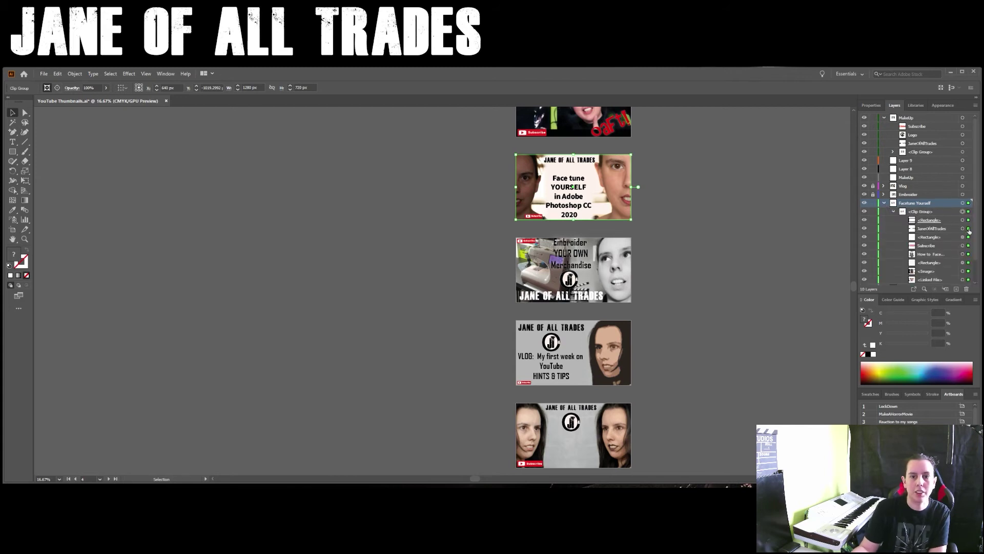
pyautogui.click(969, 255)
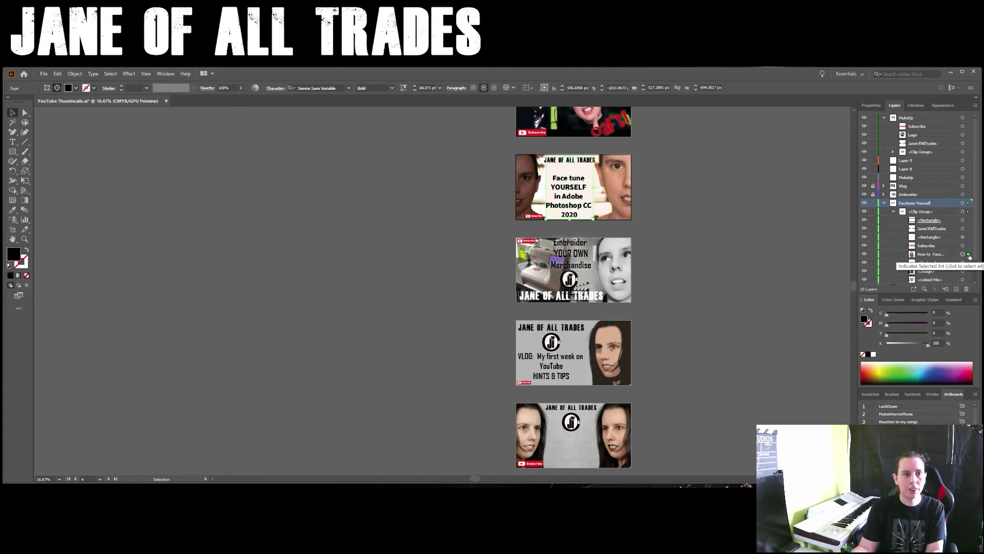
# - Paste a copy of the face-tune title text into the MakeUp layer and place it beside the make-up thumbnail
pyautogui.click(884, 203)
pyautogui.click(907, 118)
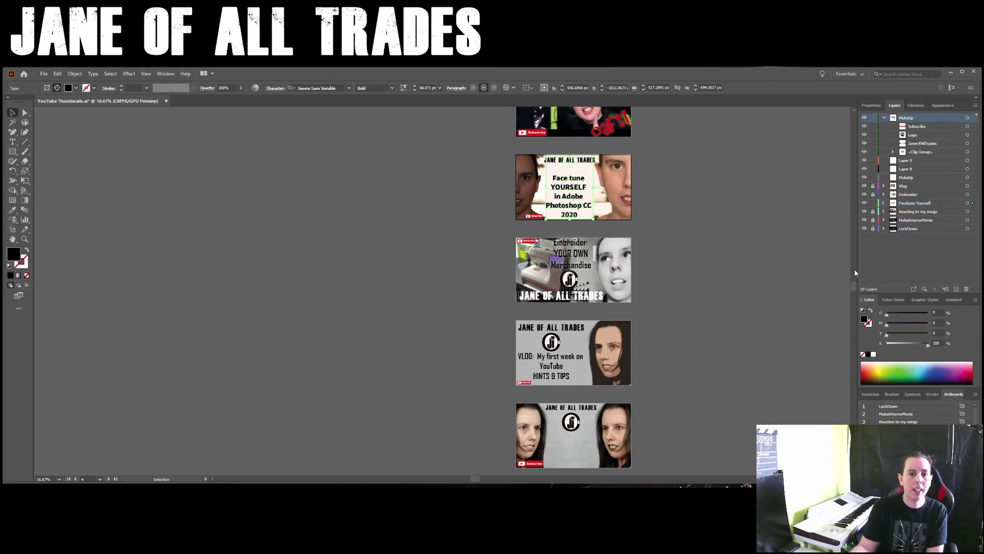
pyautogui.moveTo(855, 285); pyautogui.dragTo(854, 330)
pyautogui.click(667, 261)
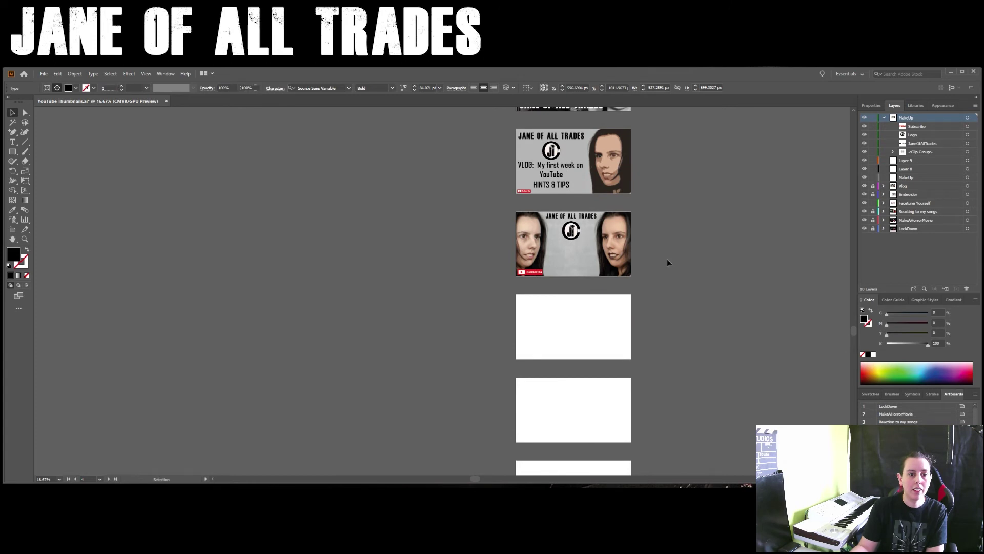
pyautogui.hotkey('ctrl', 'v')
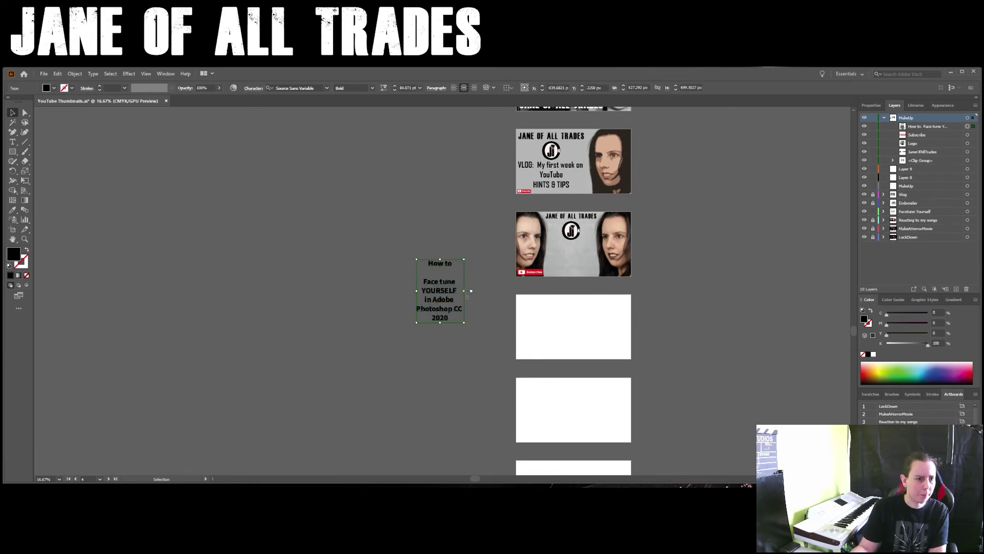
pyautogui.moveTo(451, 299); pyautogui.dragTo(456, 257)
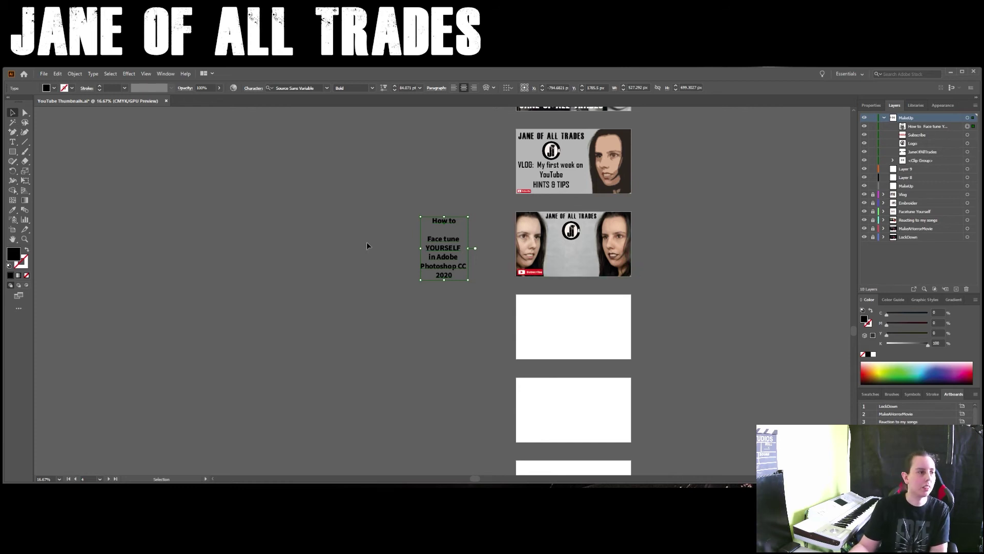
# - Replace the copied title's entire text with "How to add MAKE UP", with MAKE UP on its own line
pyautogui.click(12, 142)
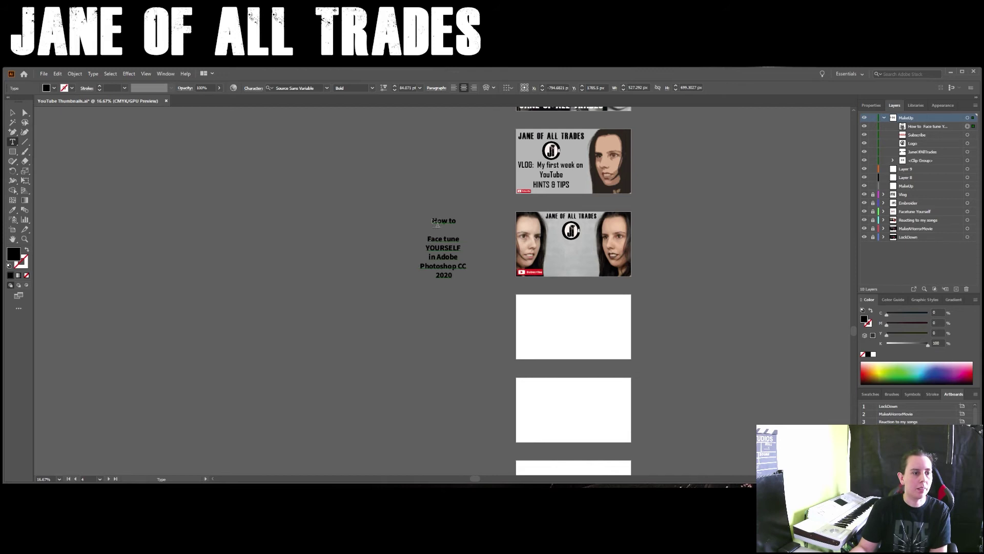
pyautogui.moveTo(432, 221); pyautogui.dragTo(475, 280)
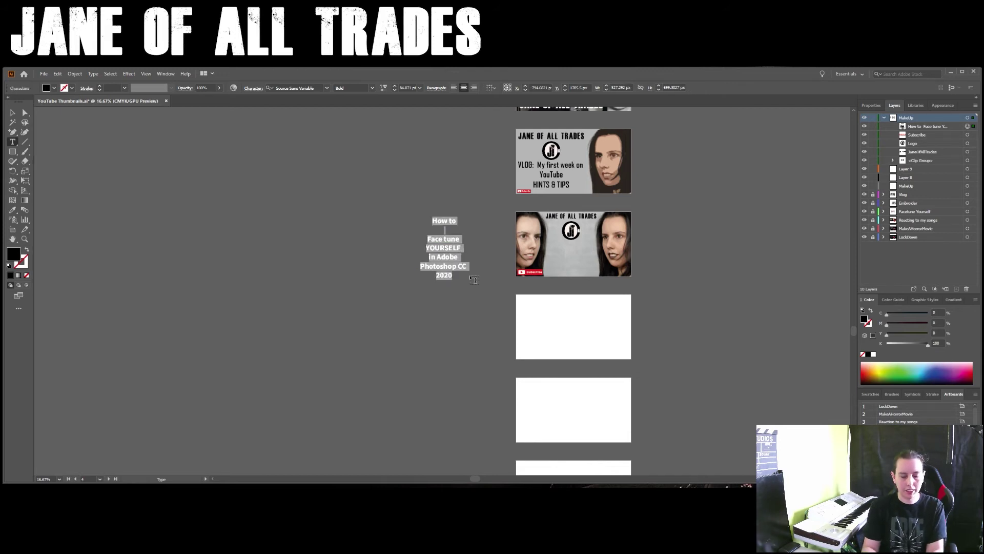
pyautogui.write('How to')
pyautogui.press('Return')
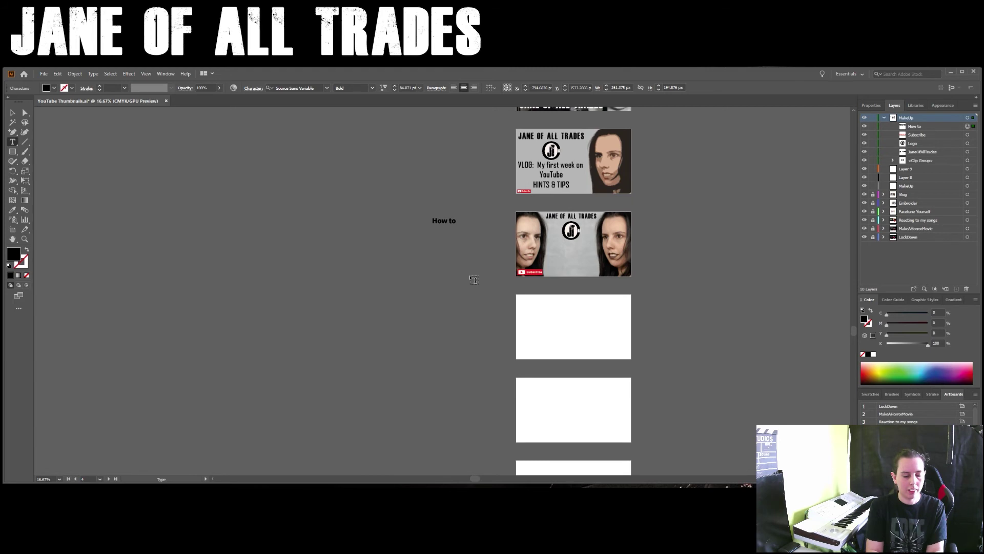
pyautogui.write('add')
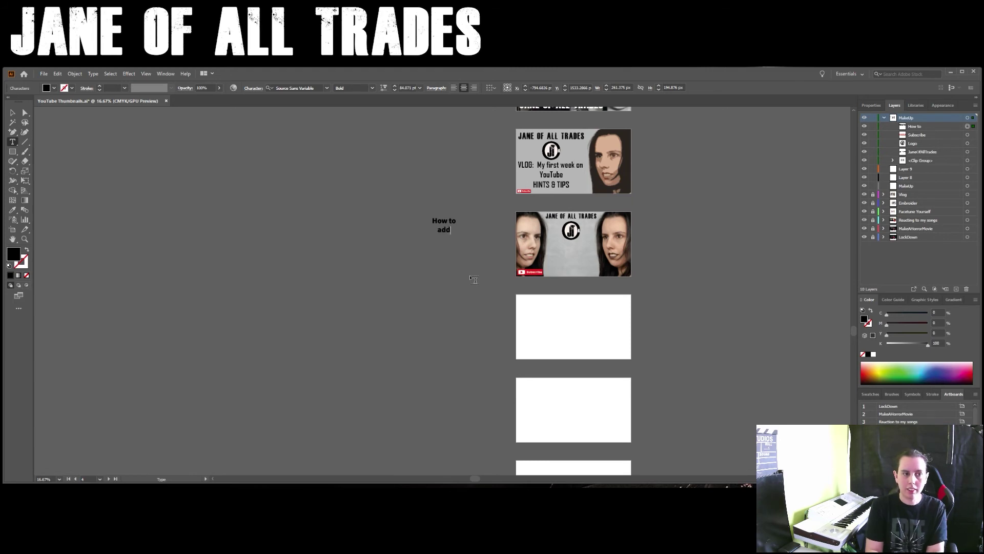
pyautogui.press('BackSpace')
pyautogui.press('BackSpace')
pyautogui.press('BackSpace')
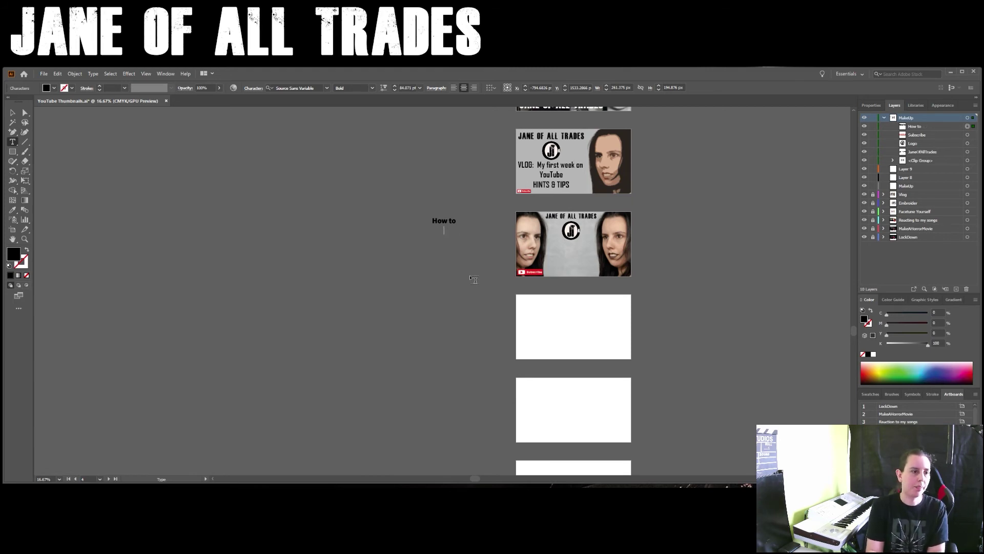
pyautogui.write('add ')
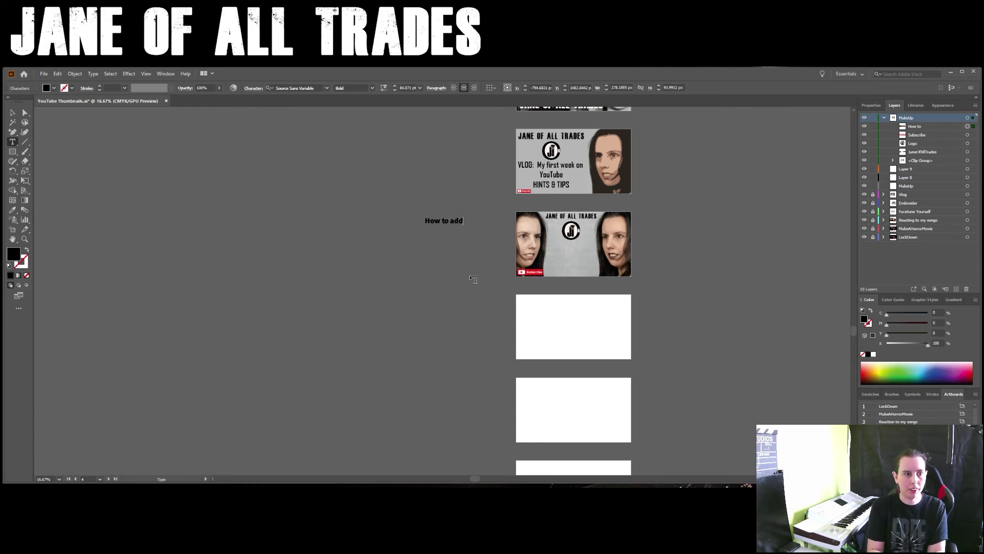
pyautogui.write('MAK')
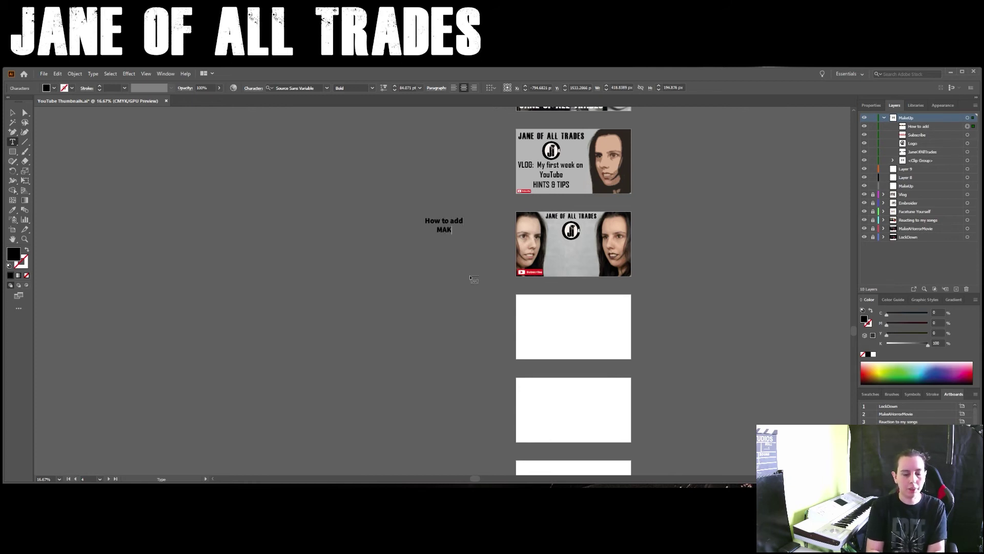
pyautogui.write('E UP')
# - Continue the title below MAKE UP with the lines "in Adobe", "PHOTOSHOP" and "cc 2020"
pyautogui.press('Return')
pyautogui.write('is')
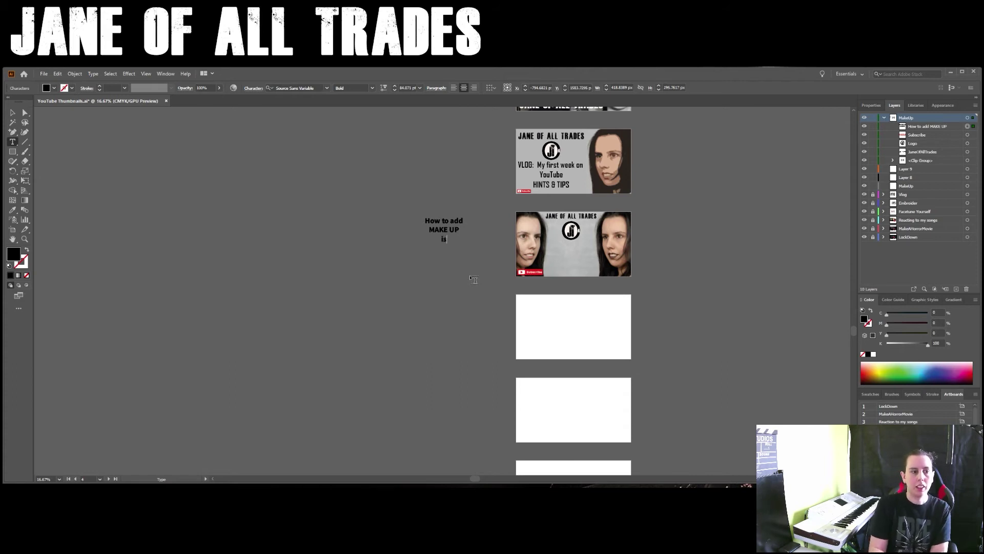
pyautogui.write('P')
pyautogui.write('A')
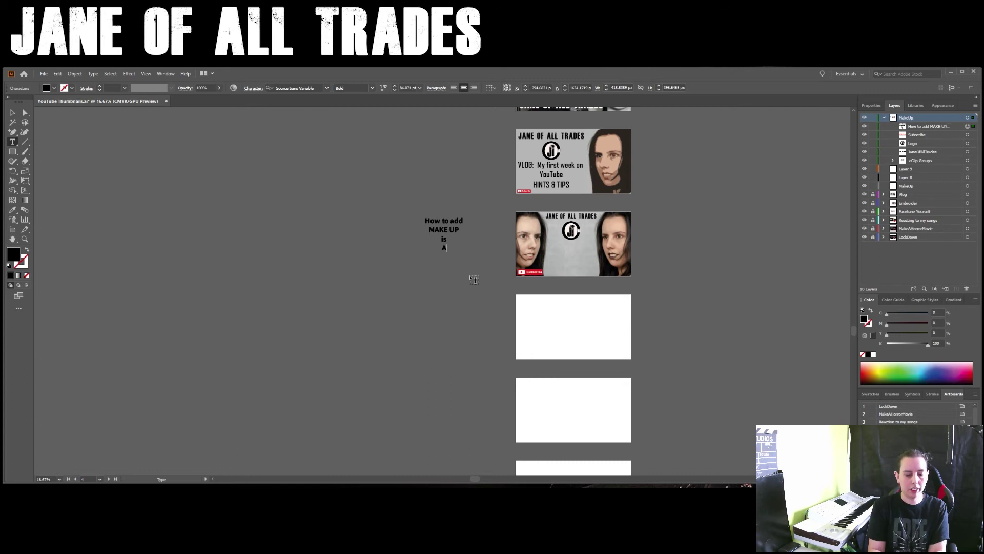
pyautogui.write('dobe')
pyautogui.press('BackSpace')
pyautogui.press('BackSpace')
pyautogui.press('BackSpace')
pyautogui.press('BackSpace')
pyautogui.press('BackSpace')
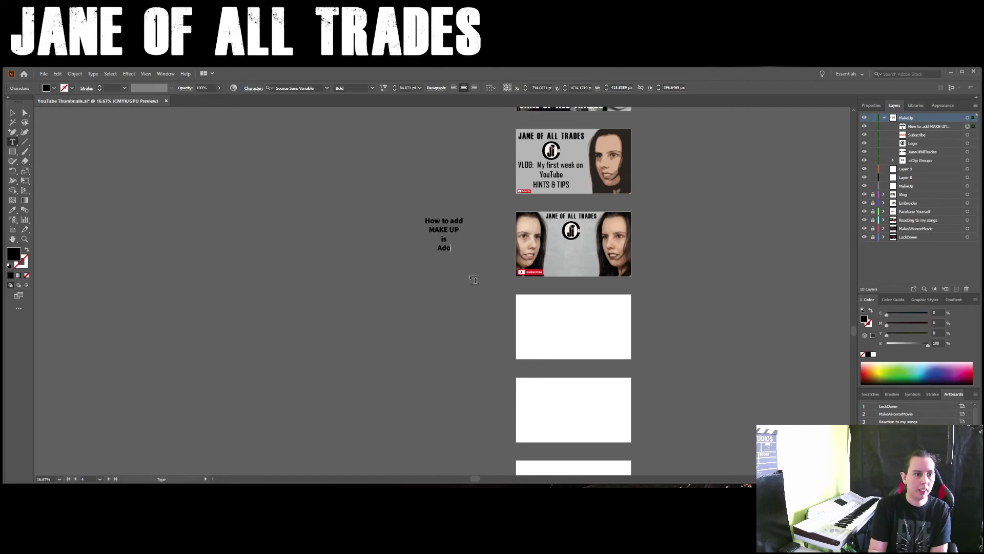
pyautogui.write('Adobe ')
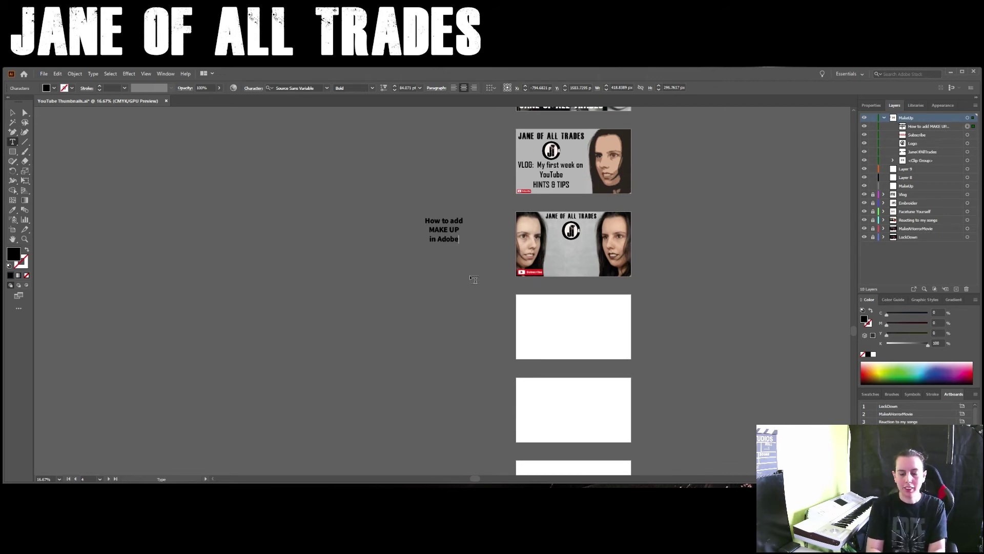
pyautogui.write('PHOTOS')
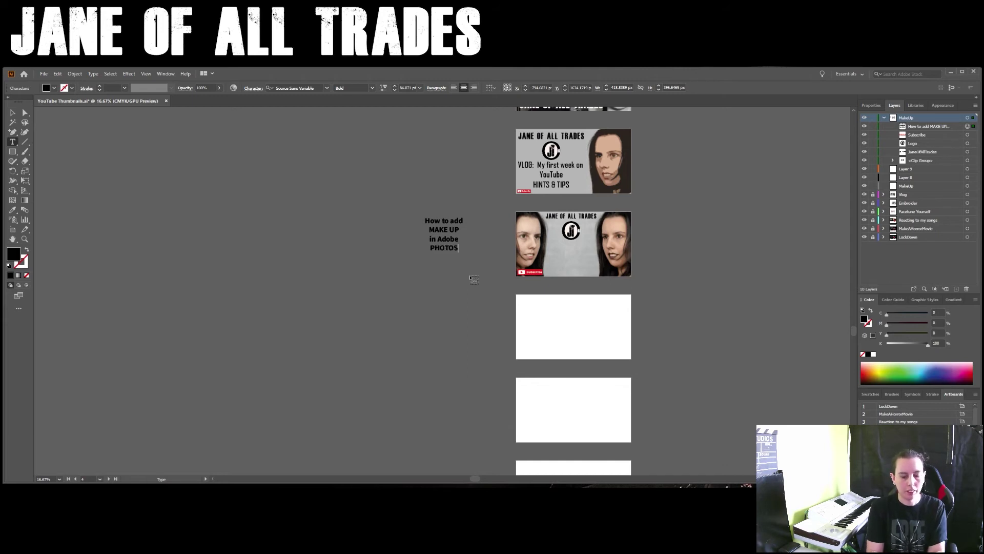
pyautogui.write('HOP ')
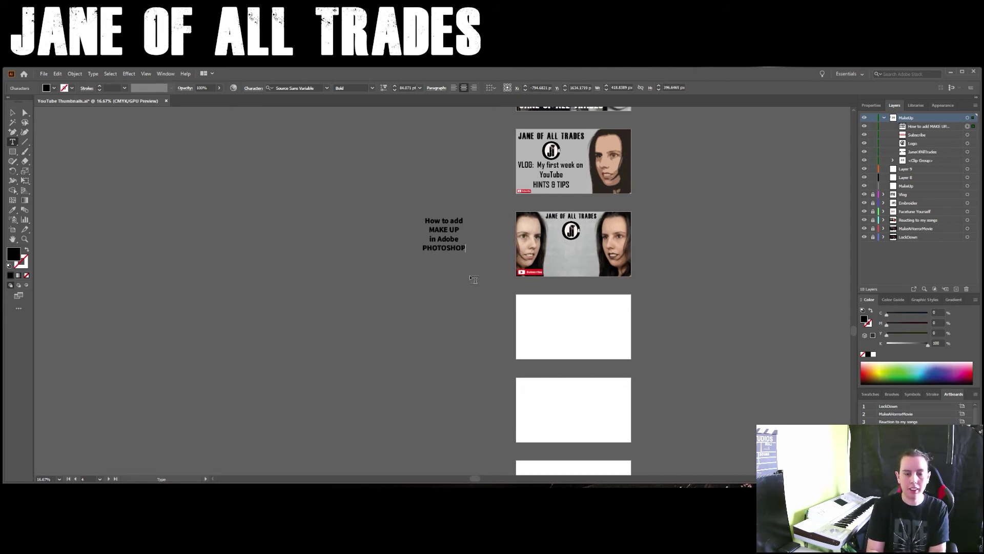
pyautogui.write('cc')
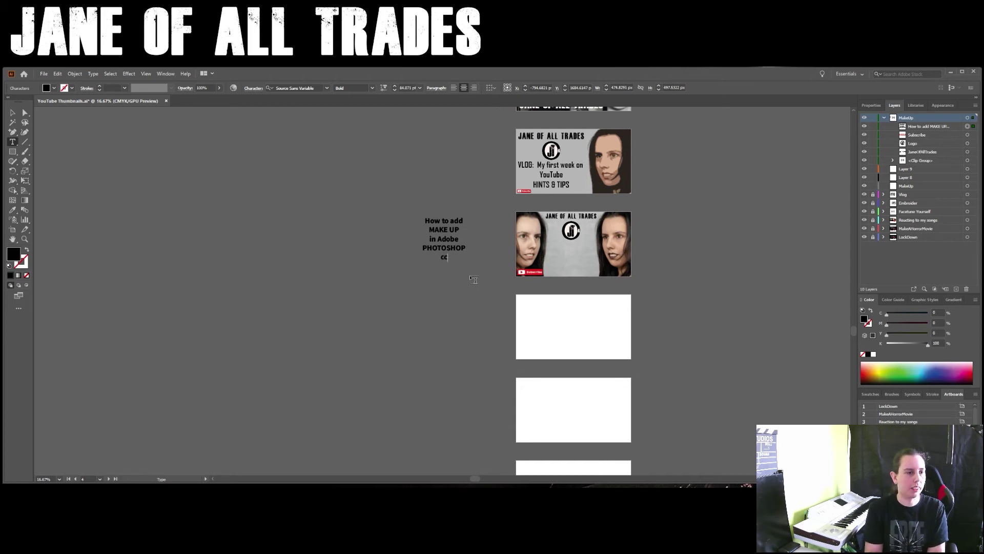
pyautogui.write(' 2020')
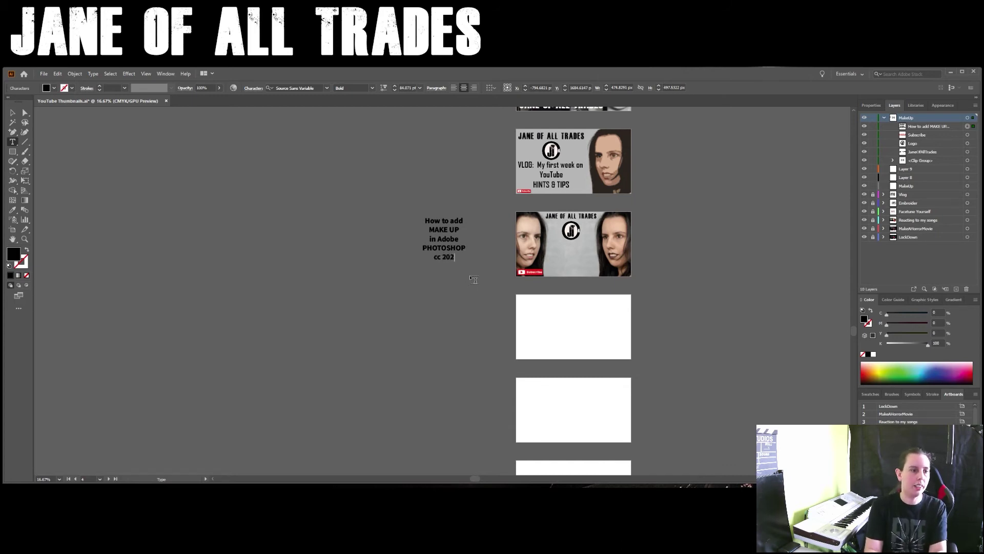
# - Move the finished title onto the make-up thumbnail, centred between the two faces
pyautogui.click(13, 113)
pyautogui.moveTo(456, 250); pyautogui.dragTo(579, 266)
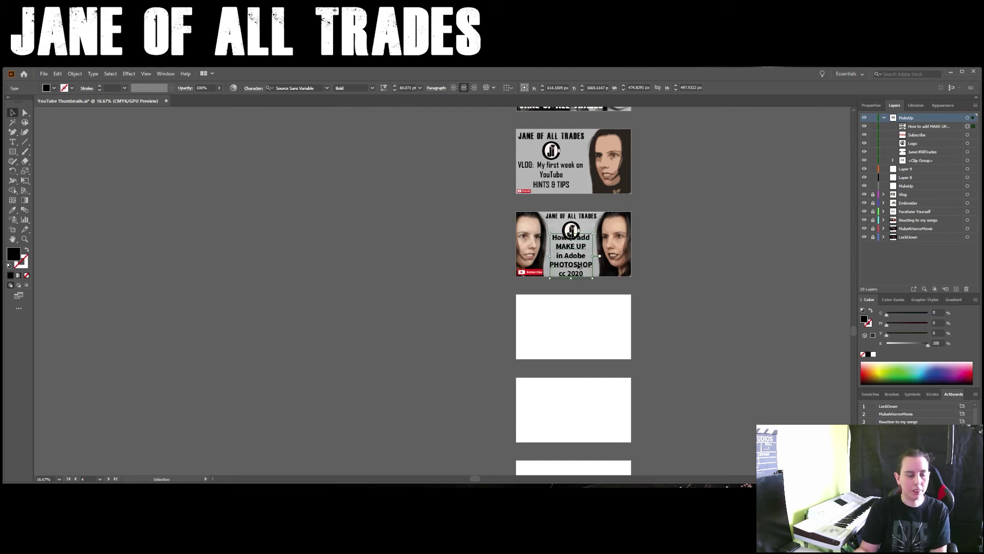
pyautogui.scroll(3, 578, 266)
pyautogui.moveTo(586, 244); pyautogui.dragTo(586, 244)
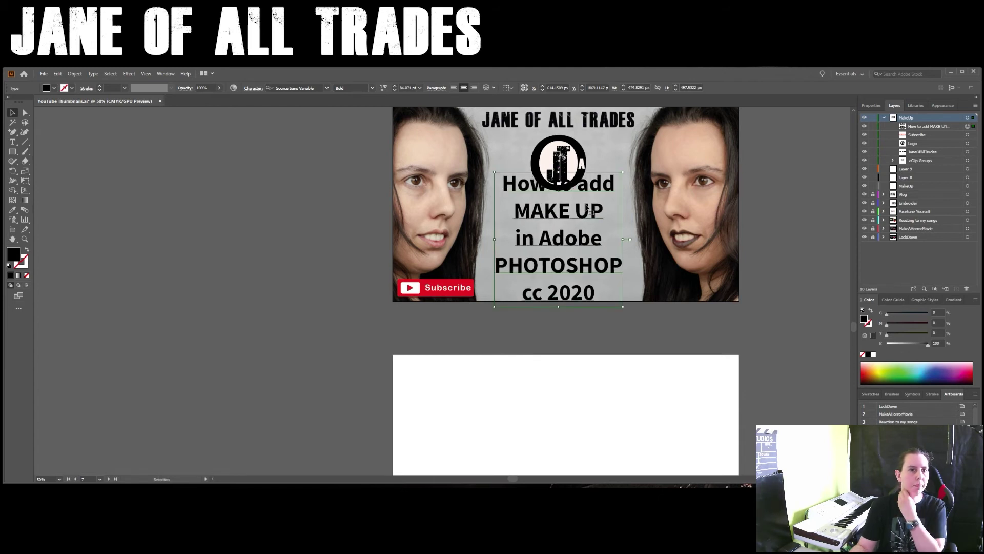
# - Tighten the make-up title's line spacing by reducing its leading to 76 pt
pyautogui.click(870, 106)
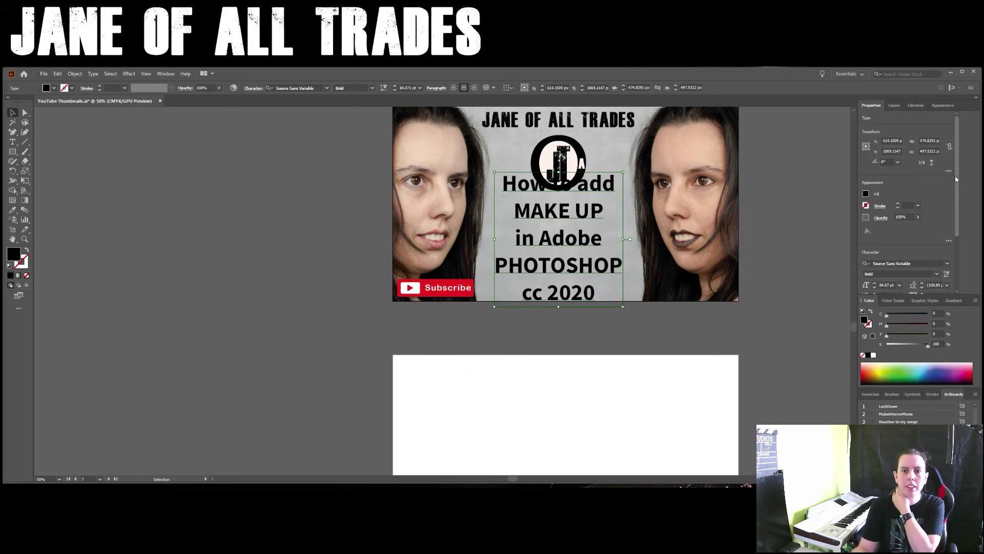
pyautogui.moveTo(956, 176); pyautogui.dragTo(948, 234)
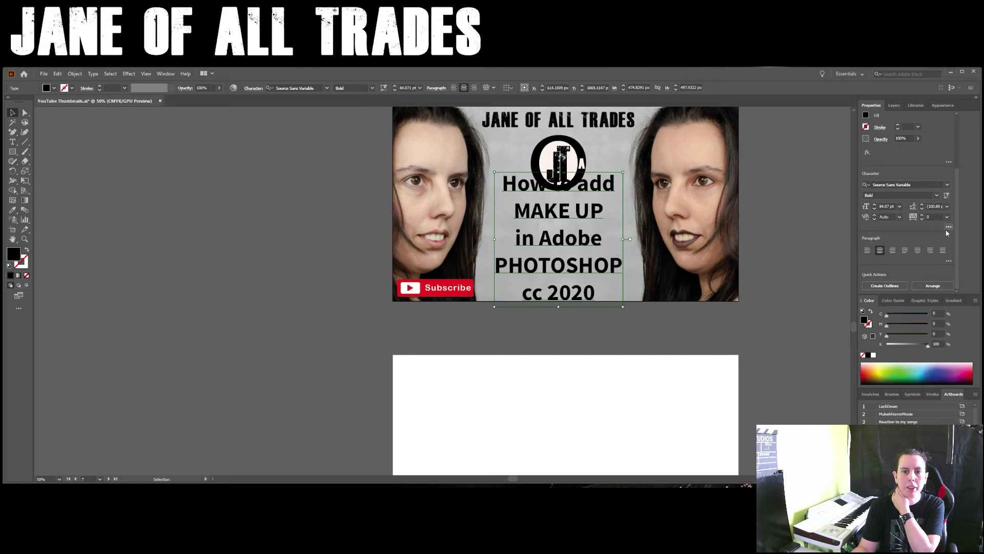
pyautogui.click(922, 207)
pyautogui.click(923, 209)
pyautogui.click(923, 209)
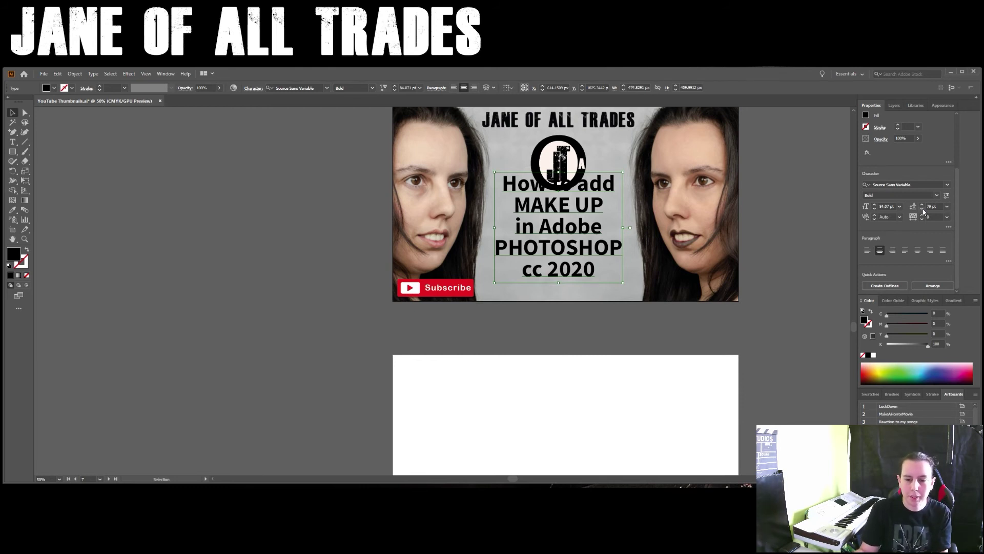
pyautogui.click(923, 208)
pyautogui.click(923, 209)
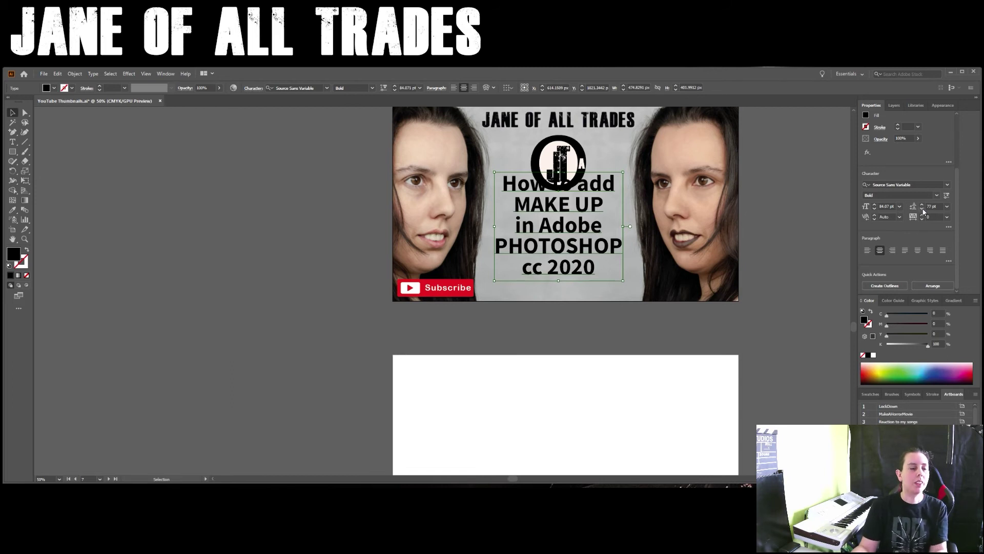
pyautogui.click(923, 209)
pyautogui.click(923, 209)
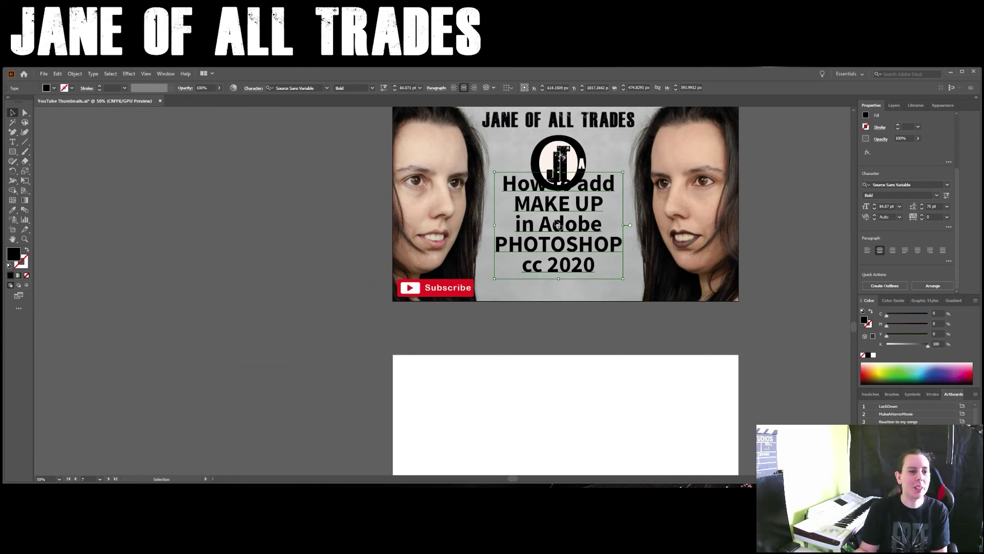
# - Nudge the title straight down until it sits just below the round logo and inside the artboard
pyautogui.press('Down')
pyautogui.press('Down')
pyautogui.press('Down')
pyautogui.press('Down')
pyautogui.press('Down')
pyautogui.press('Down')
pyautogui.press('Down')
pyautogui.press('Down')
pyautogui.press('Down')
pyautogui.press('Down')
pyautogui.press('Down')
pyautogui.press('Down')
pyautogui.press('Down')
pyautogui.press('Down')
pyautogui.press('Down')
pyautogui.press('Down')
pyautogui.press('Down')
pyautogui.press('Down')
pyautogui.press('Down')
pyautogui.press('Down')
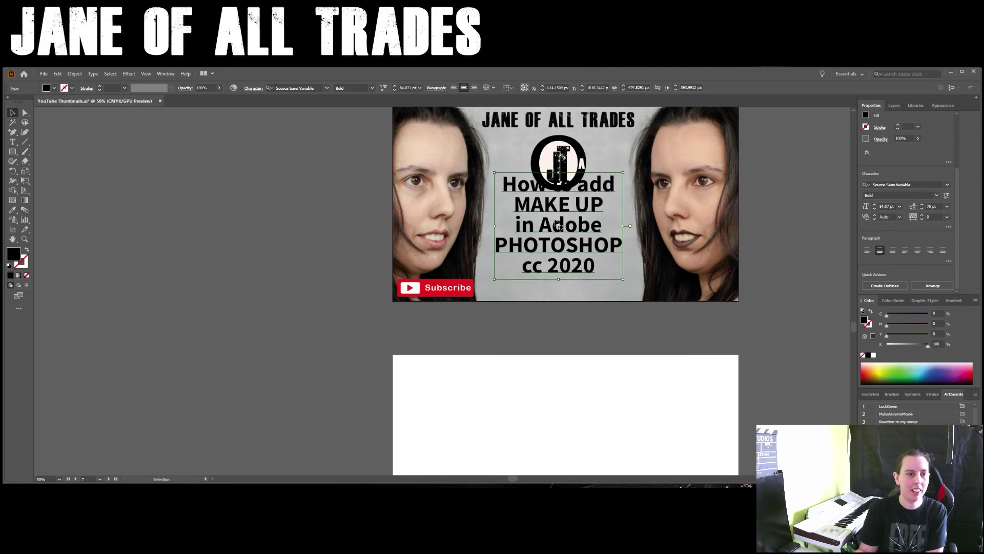
pyautogui.press('Down')
pyautogui.press('Down')
pyautogui.press('Down')
pyautogui.press('Down')
pyautogui.press('Down')
pyautogui.press('Down')
pyautogui.press('Down')
pyautogui.press('Down')
pyautogui.press('Down')
pyautogui.press('Down')
pyautogui.press('Down')
pyautogui.press('Down')
pyautogui.press('Down')
pyautogui.press('Down')
pyautogui.press('Down')
pyautogui.press('Down')
pyautogui.press('Down')
pyautogui.press('Down')
pyautogui.press('Down')
pyautogui.press('Down')
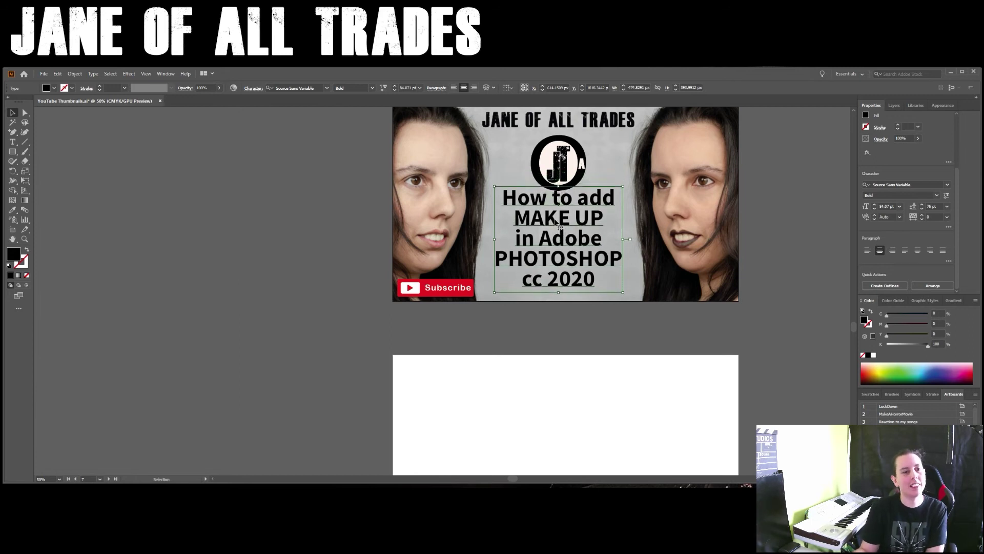
# - Nudge the make-up title further down to leave a small gap below the logo, keeping its last line inside the artboard
pyautogui.press('Down')
pyautogui.press('Down')
pyautogui.press('Down')
pyautogui.press('Down')
pyautogui.press('Down')
pyautogui.press('Down')
pyautogui.press('Down')
pyautogui.press('Down')
pyautogui.press('Down')
pyautogui.press('Down')
pyautogui.press('Down')
pyautogui.press('Down')
pyautogui.press('Down')
pyautogui.press('Down')
pyautogui.press('Down')
pyautogui.press('Down')
pyautogui.press('Down')
pyautogui.press('Down')
pyautogui.press('Down')
pyautogui.press('Down')
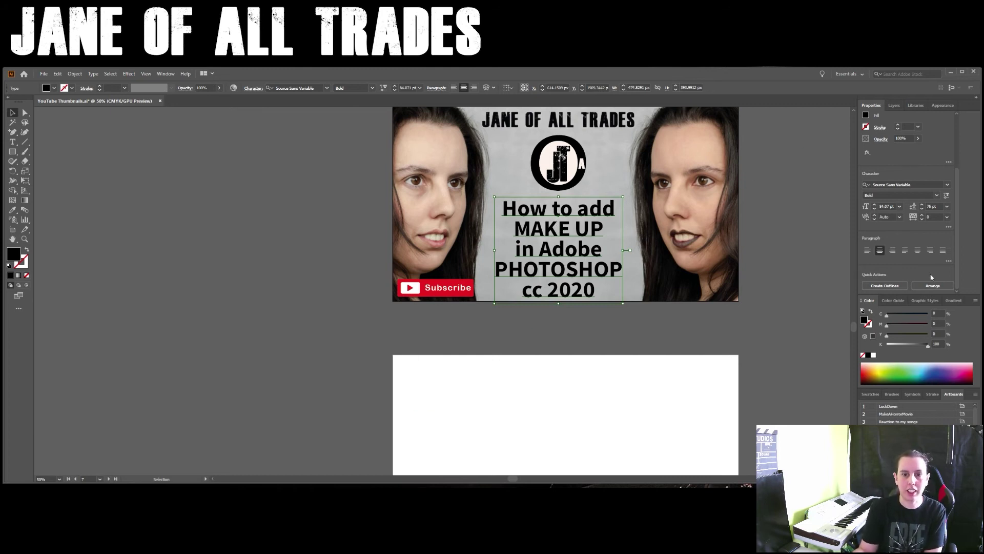
# - Try a justified paragraph alignment on the make-up title, restore its centred alignment and deselect it
pyautogui.click(931, 251)
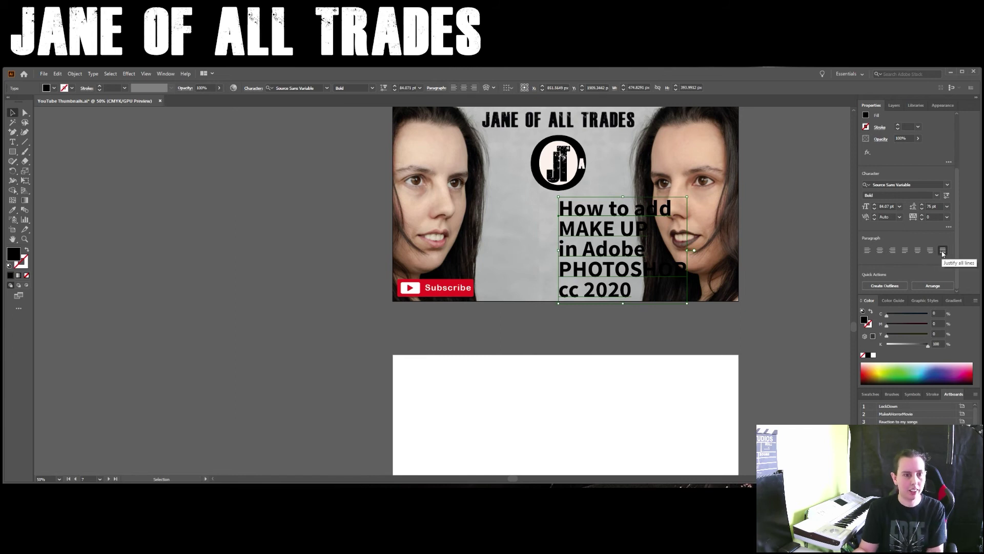
pyautogui.hotkey('ctrl', 'shift', 'c')
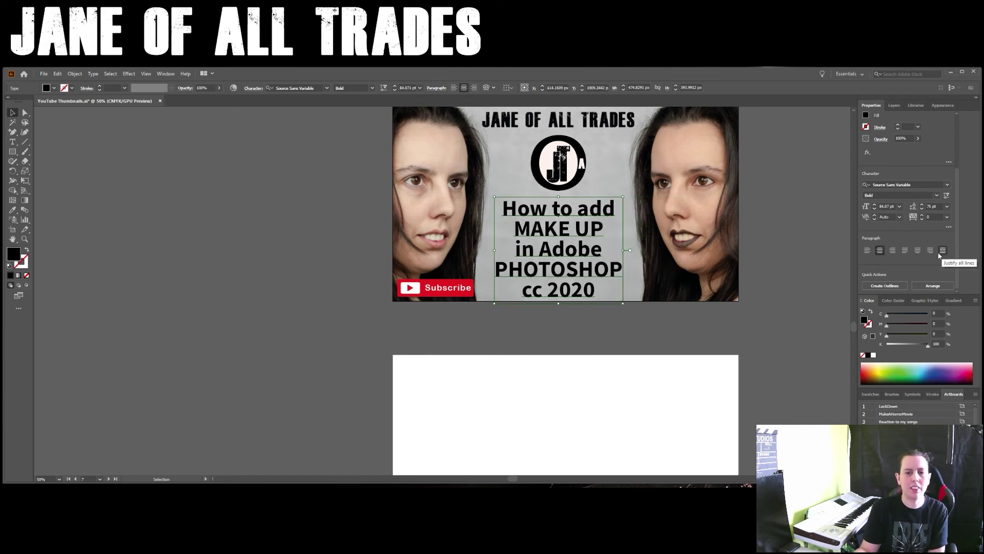
pyautogui.click(786, 246)
# - Examine the finished make-up thumbnail up close and alongside the neighbouring artboards
pyautogui.scroll(2, 783, 245)
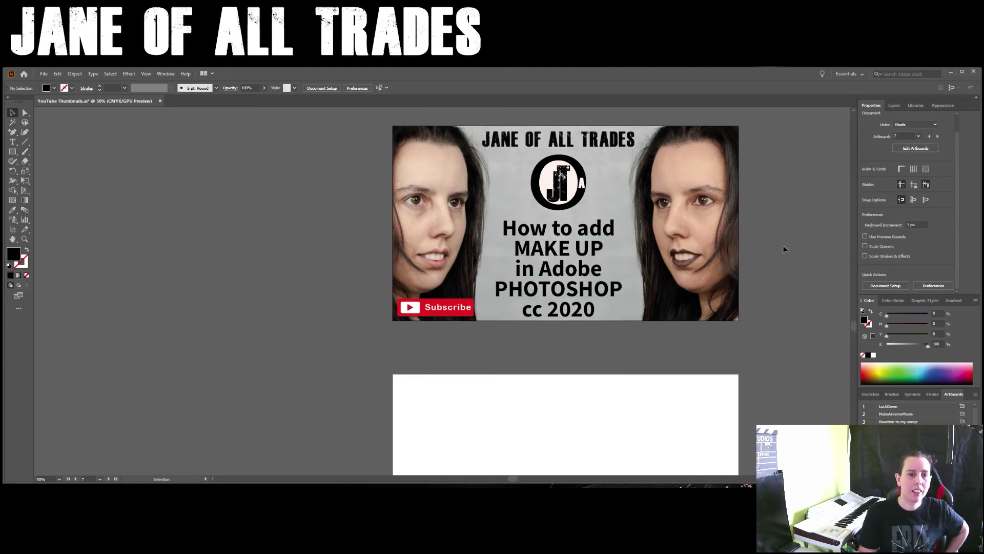
pyautogui.scroll(-1, 769, 247)
pyautogui.scroll(2, 769, 247)
pyautogui.scroll(-2, 769, 247)
pyautogui.scroll(1, 769, 247)
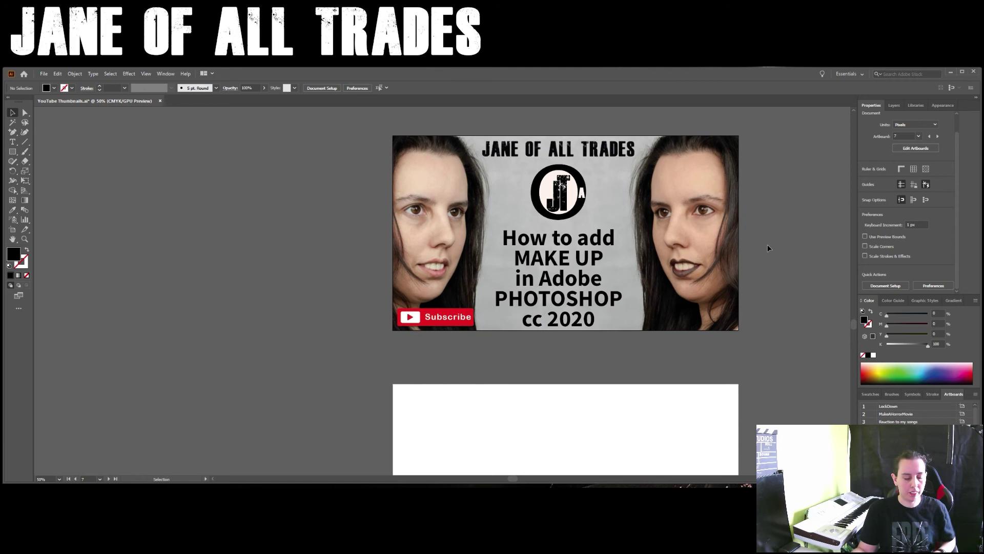
pyautogui.scroll(-1, 759, 249)
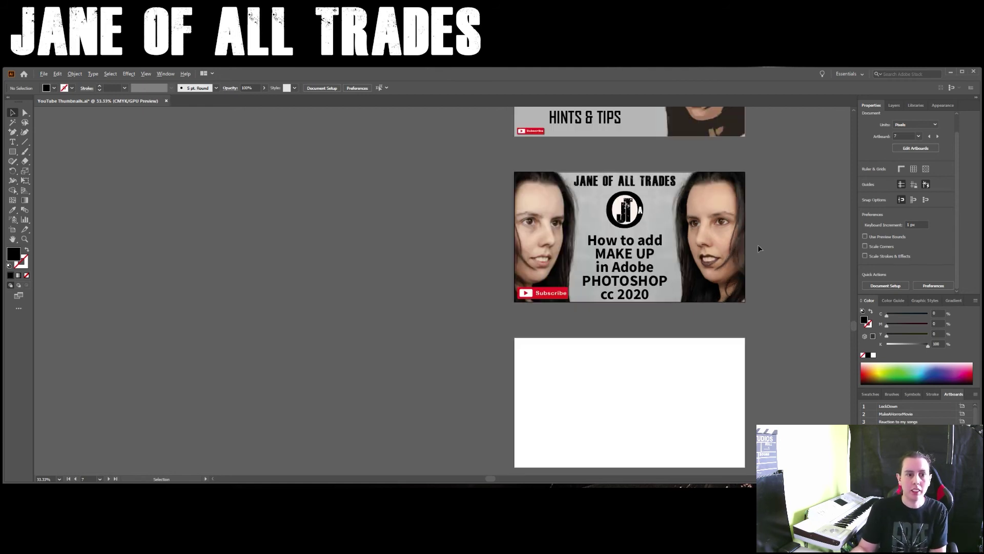
pyautogui.scroll(-1, 757, 245)
pyautogui.moveTo(758, 245); pyautogui.dragTo(626, 171)
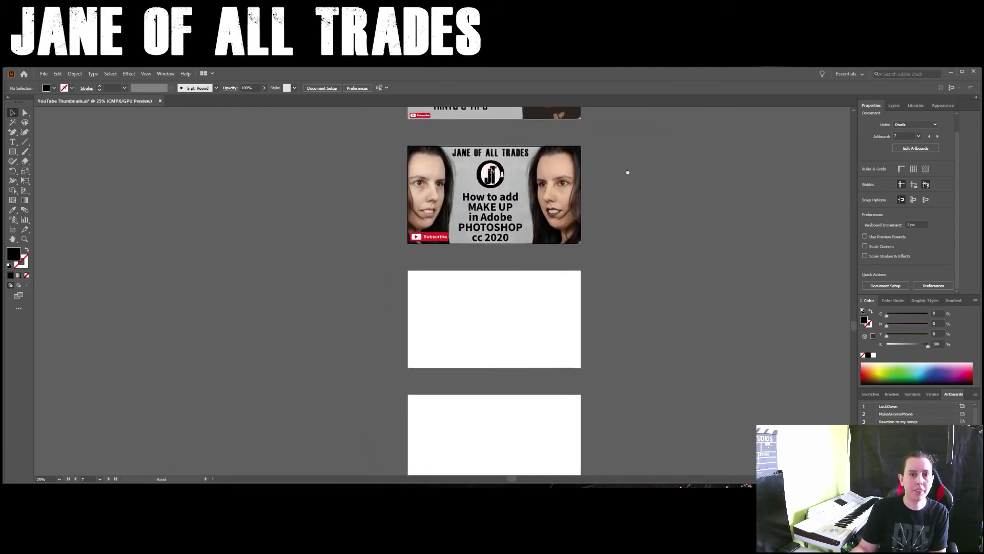
# - Move the MakeUp layer that holds the artwork directly above the Vlog layer and lock it
pyautogui.click(898, 106)
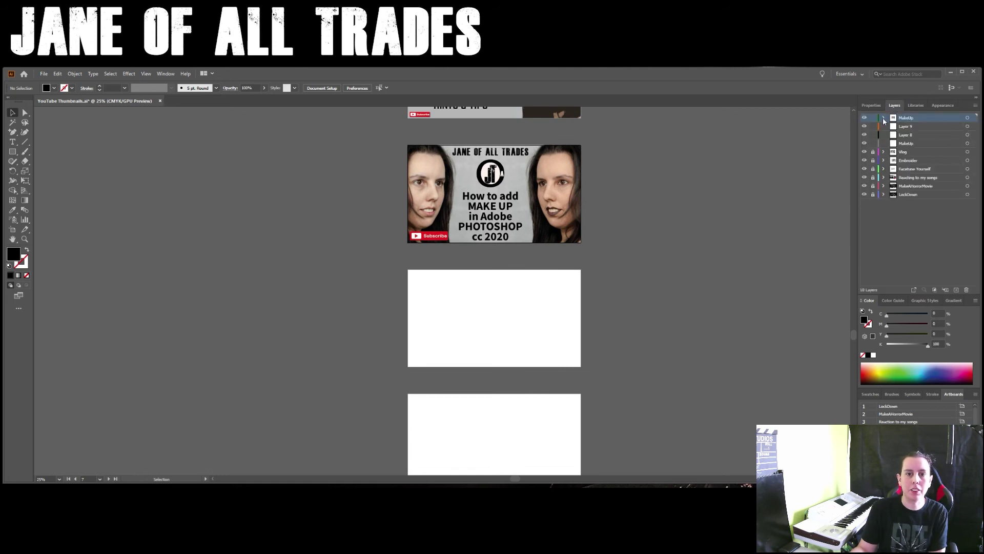
pyautogui.moveTo(904, 120); pyautogui.dragTo(904, 146)
pyautogui.click(874, 144)
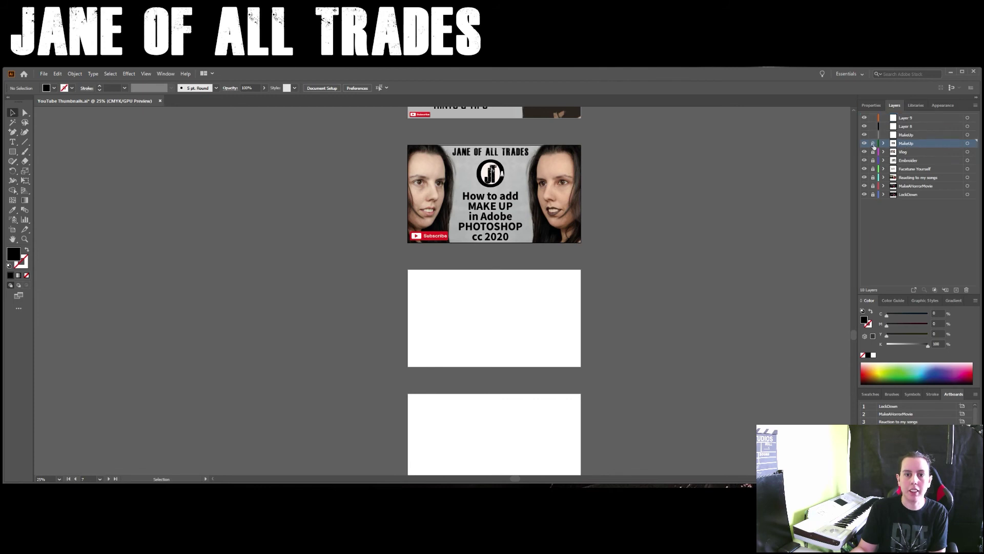
# - Rename the empty duplicate MakeUp layer as Layer
pyautogui.doubleClick(911, 135)
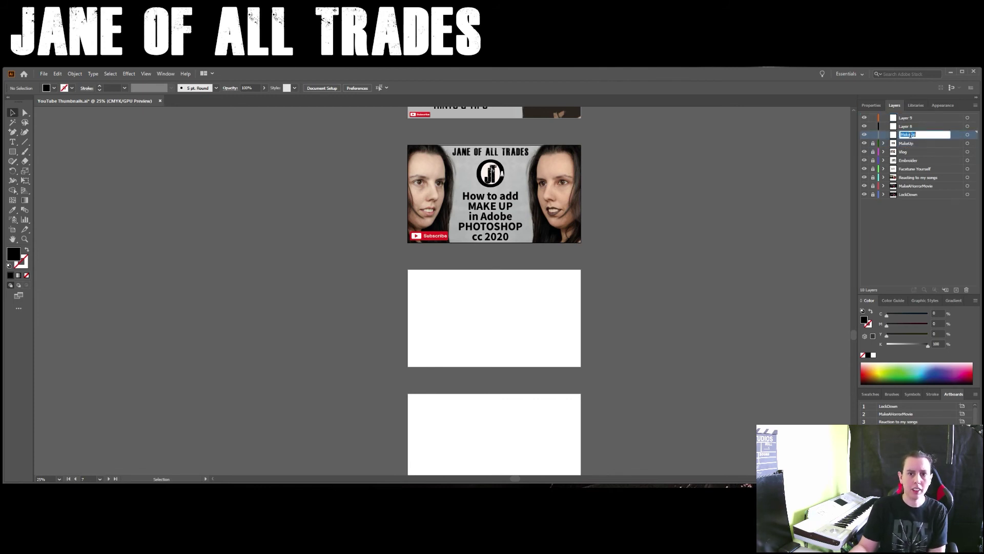
pyautogui.write('4')
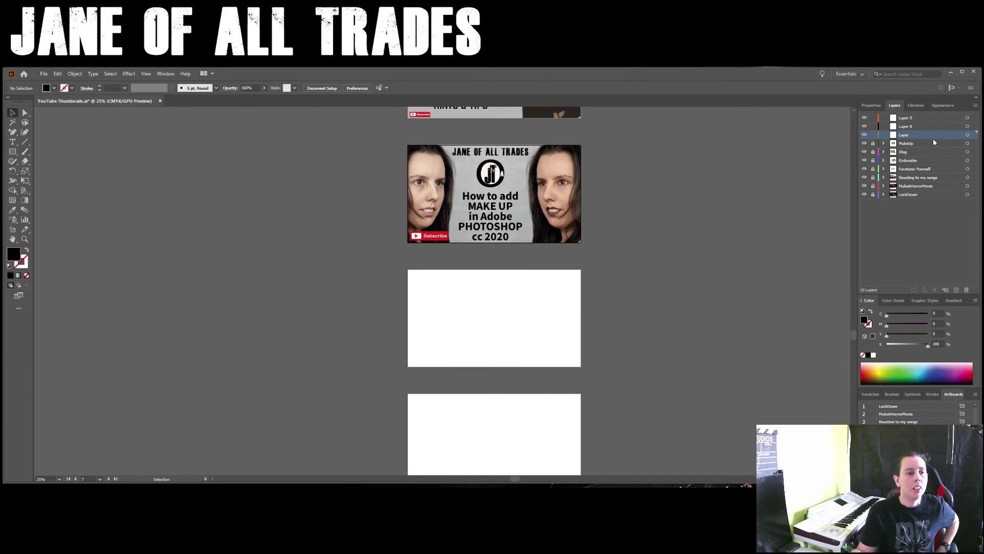
# - Unlock the Vlog layer and copy all artwork of the "My first week on YouTube" thumbnail
pyautogui.moveTo(855, 334); pyautogui.dragTo(848, 314)
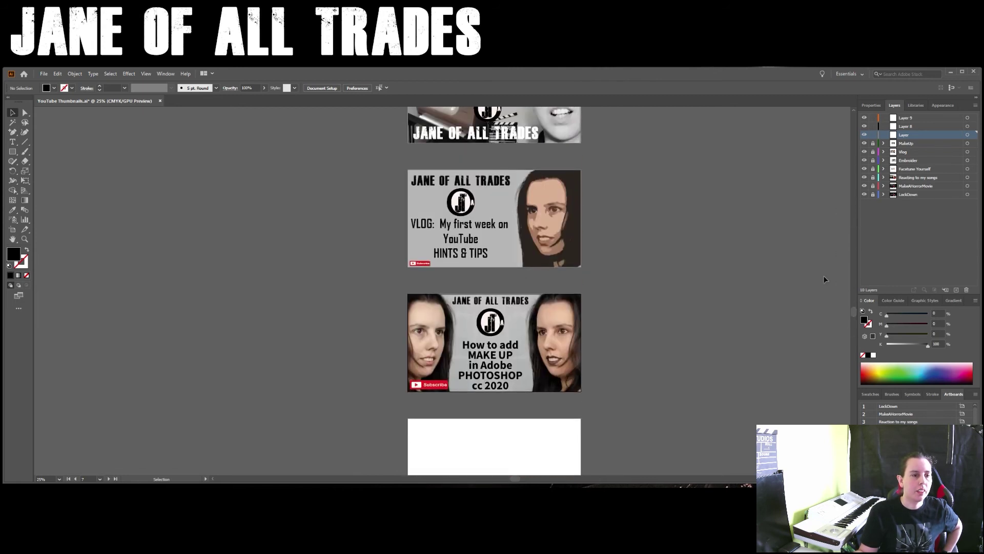
pyautogui.click(529, 224)
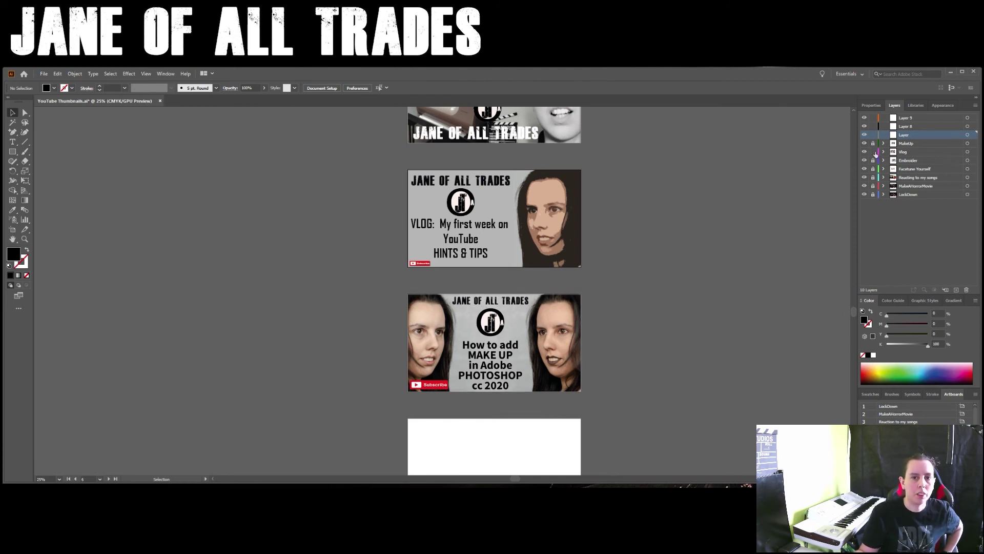
pyautogui.click(905, 152)
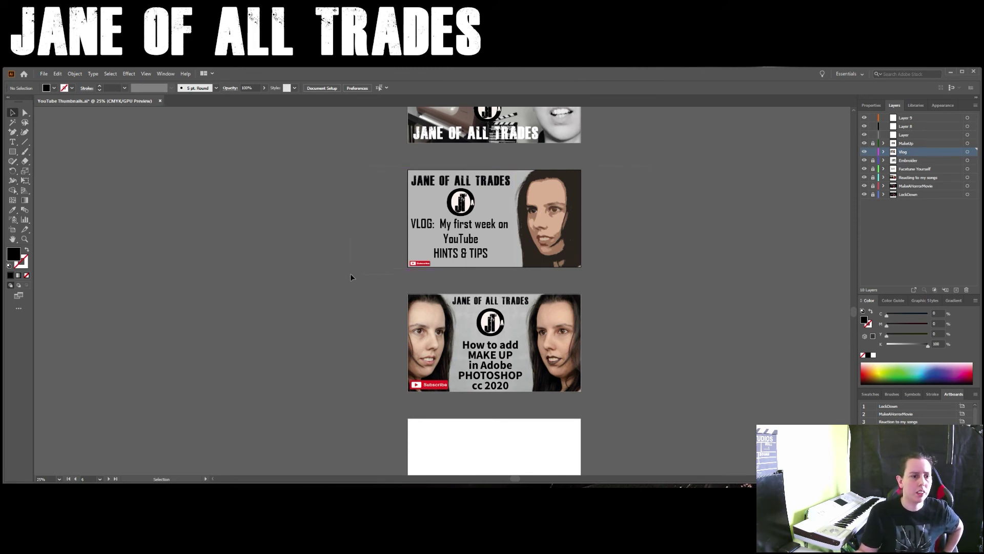
pyautogui.moveTo(350, 278); pyautogui.dragTo(351, 277)
pyautogui.press('a')
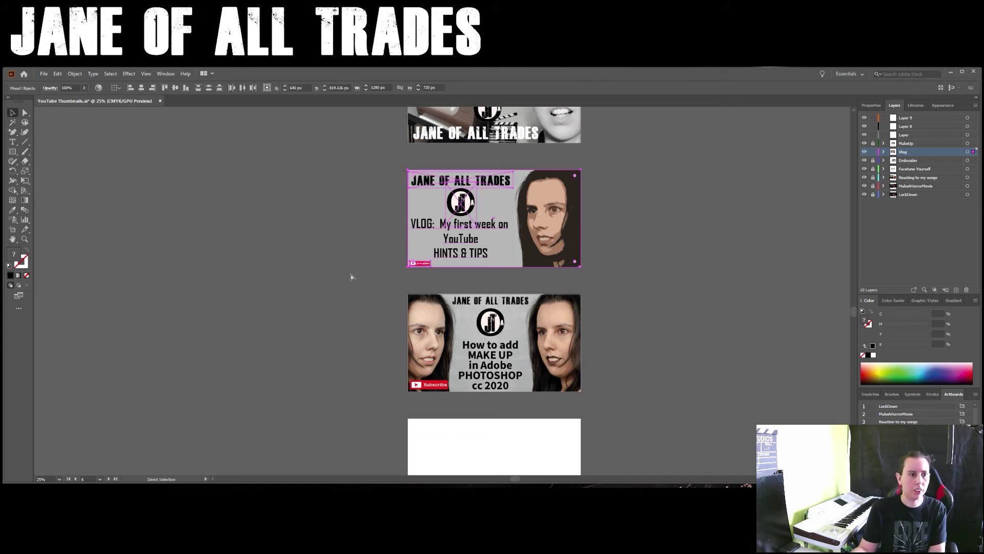
pyautogui.press('v')
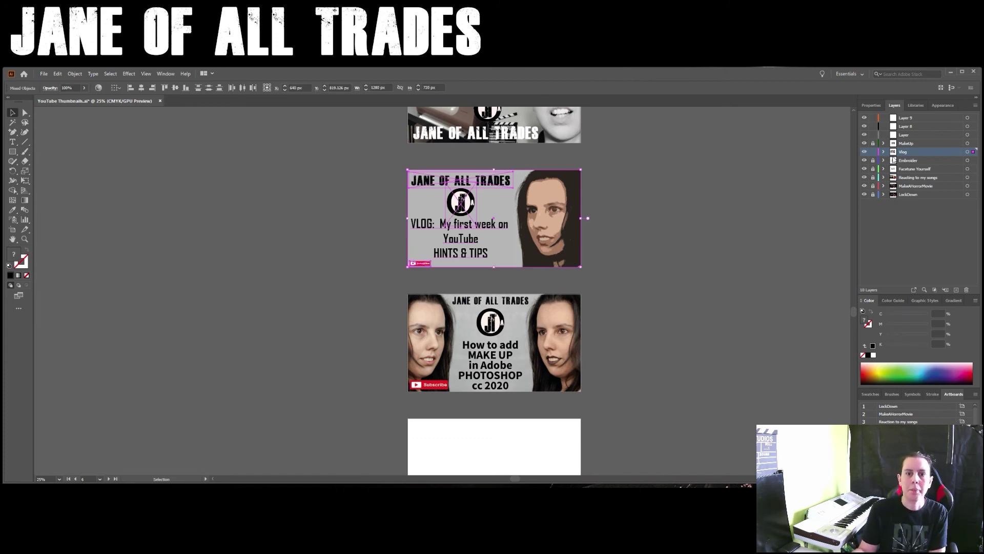
# - Paste the copied vlog thumbnail into the empty layer named Layer, filling the blank artboard below the make-up thumbnail
pyautogui.click(907, 135)
pyautogui.scroll(-3, 600, 256)
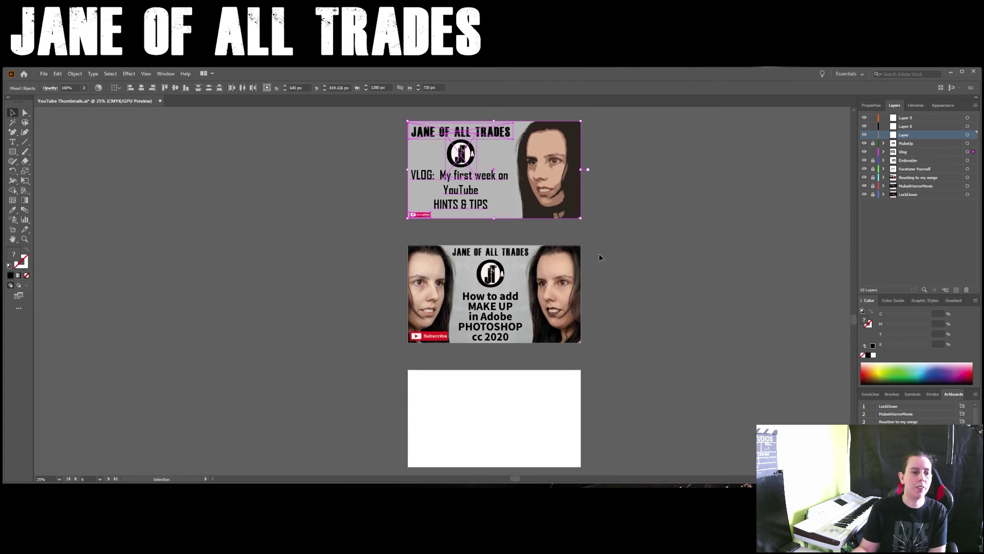
pyautogui.click(527, 364)
pyautogui.press('a')
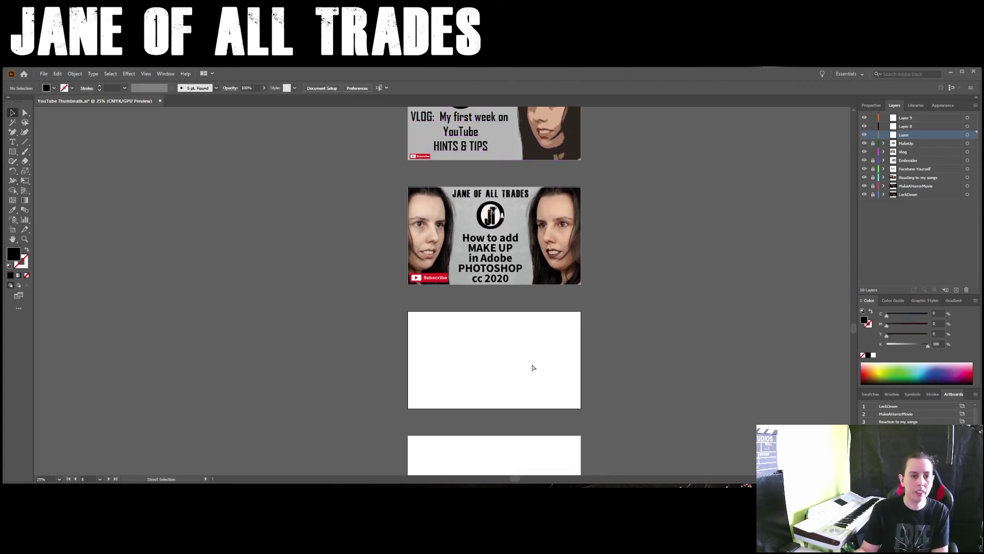
pyautogui.hotkey('ctrl', 'v')
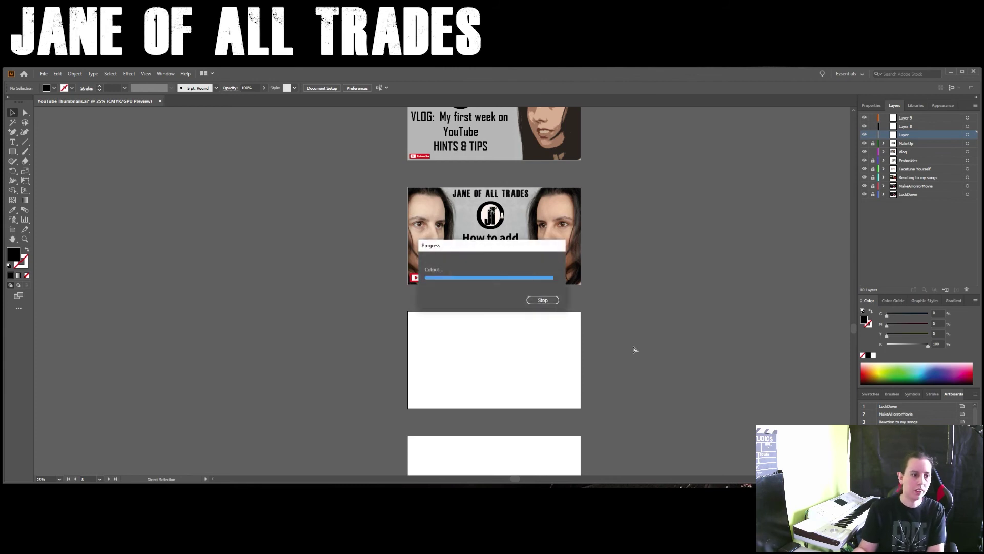
pyautogui.moveTo(456, 302); pyautogui.dragTo(533, 376)
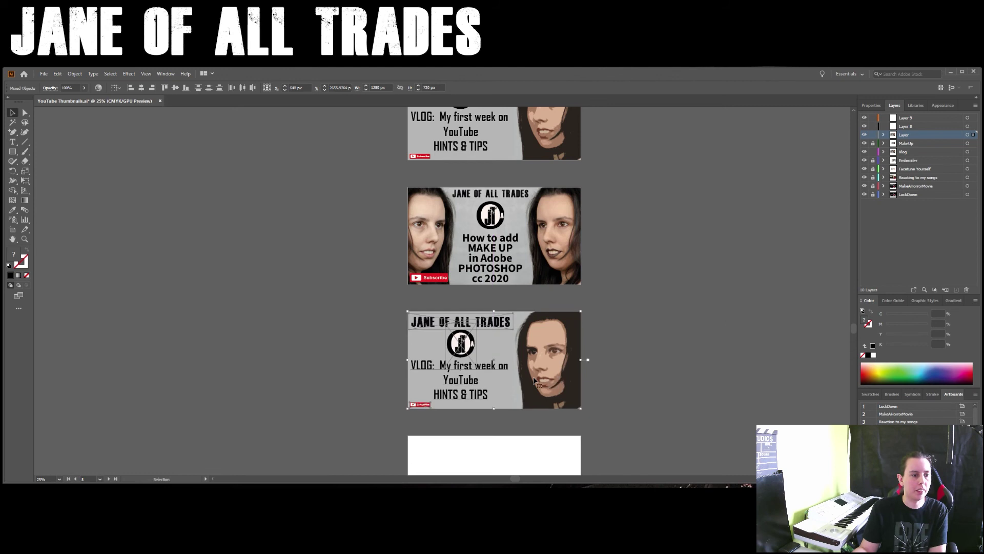
# - Lock the clip group holding the background and portrait in the pasted vlog thumbnail's layer, and deselect the artwork
pyautogui.click(884, 135)
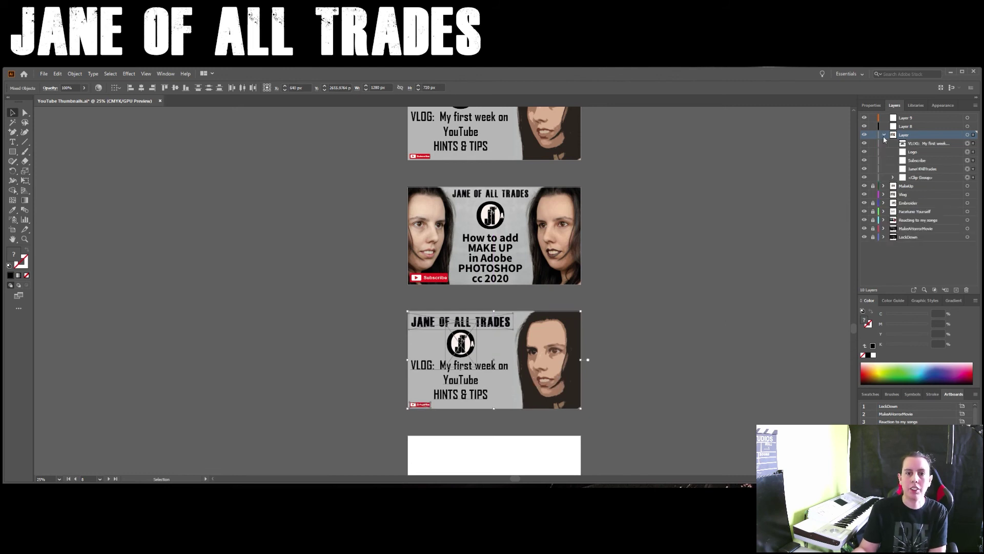
pyautogui.click(893, 177)
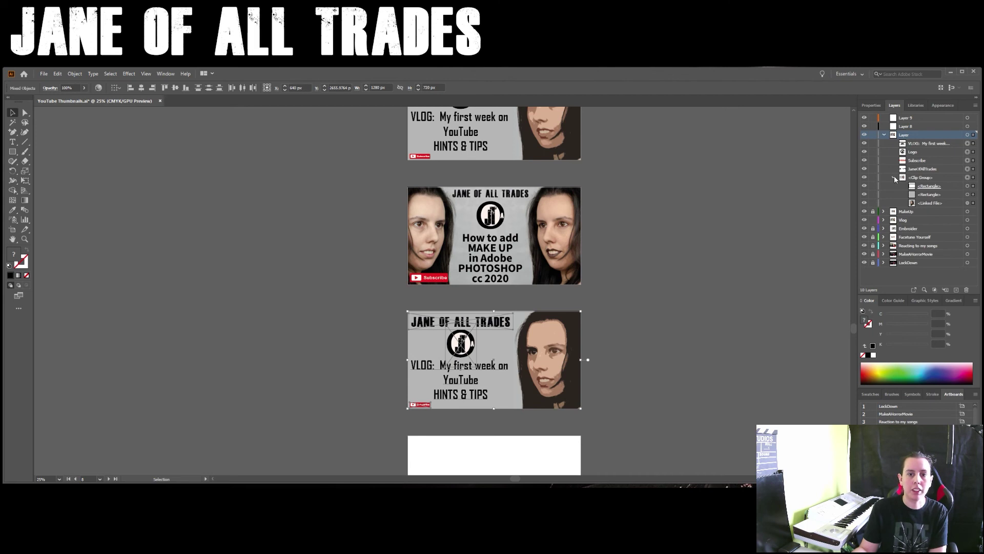
pyautogui.click(894, 178)
pyautogui.click(874, 178)
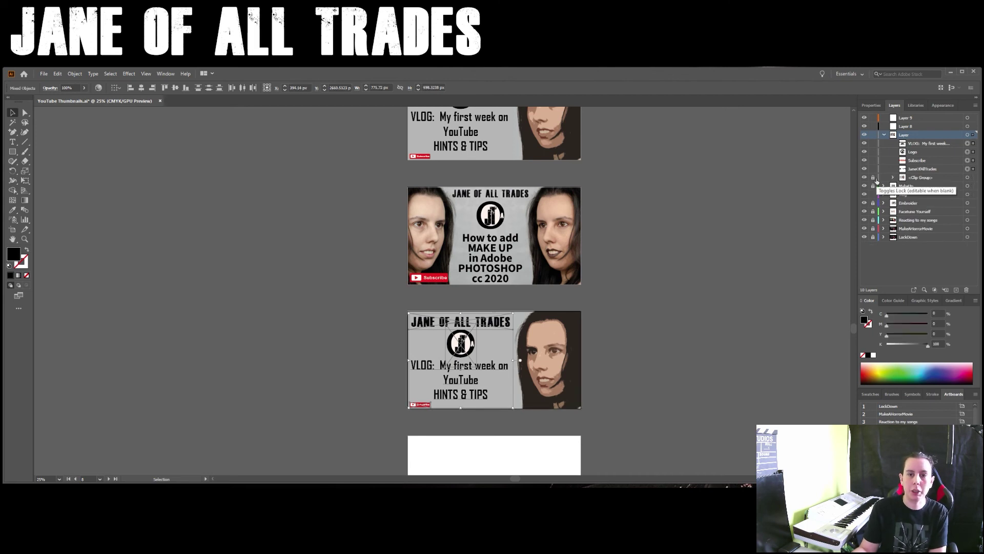
pyautogui.click(632, 399)
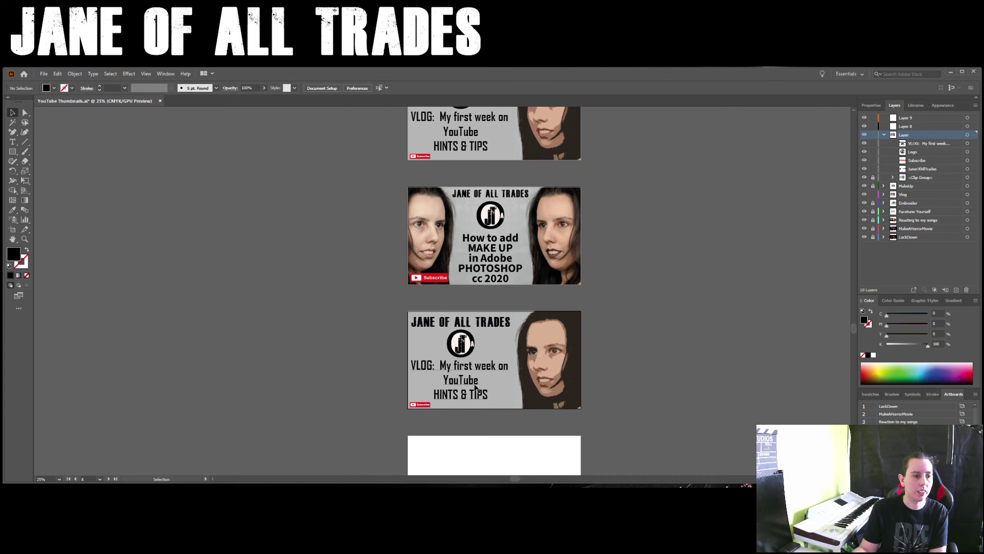
# - In the pasted vlog thumbnail's title, replace the word "first" with "second"
pyautogui.click(416, 392)
pyautogui.moveTo(415, 392); pyautogui.dragTo(288, 361)
pyautogui.moveTo(350, 354); pyautogui.dragTo(475, 387)
pyautogui.press('t')
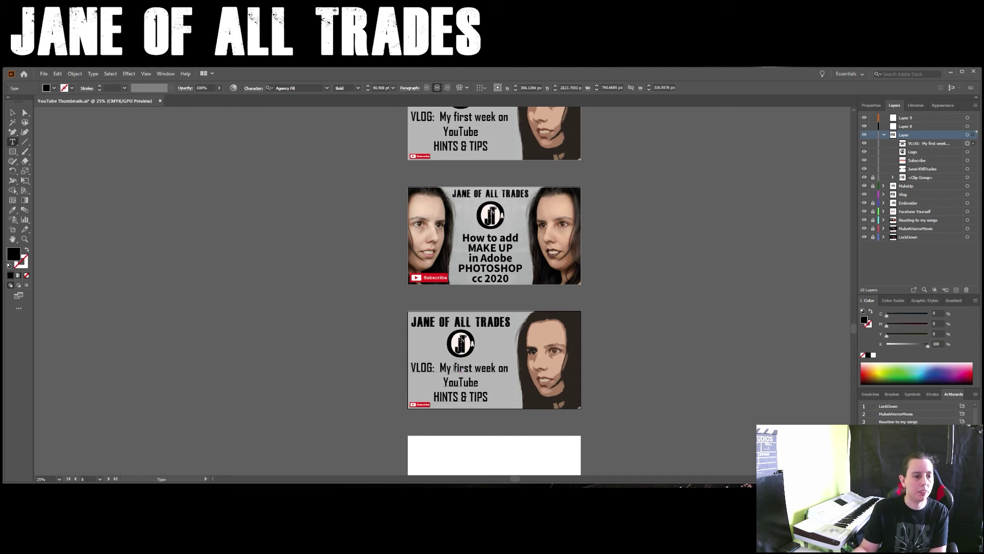
pyautogui.moveTo(454, 368); pyautogui.dragTo(472, 369)
pyautogui.write('second')
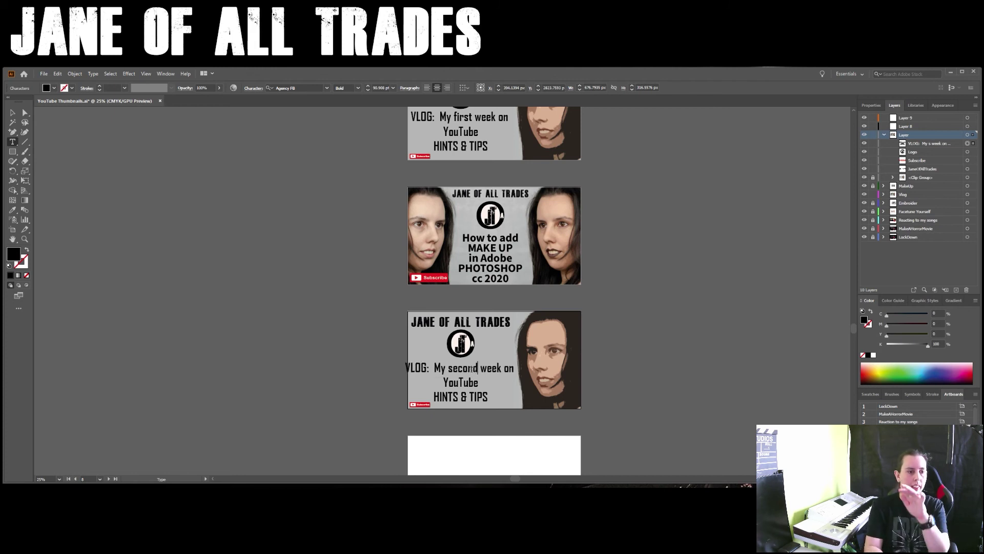